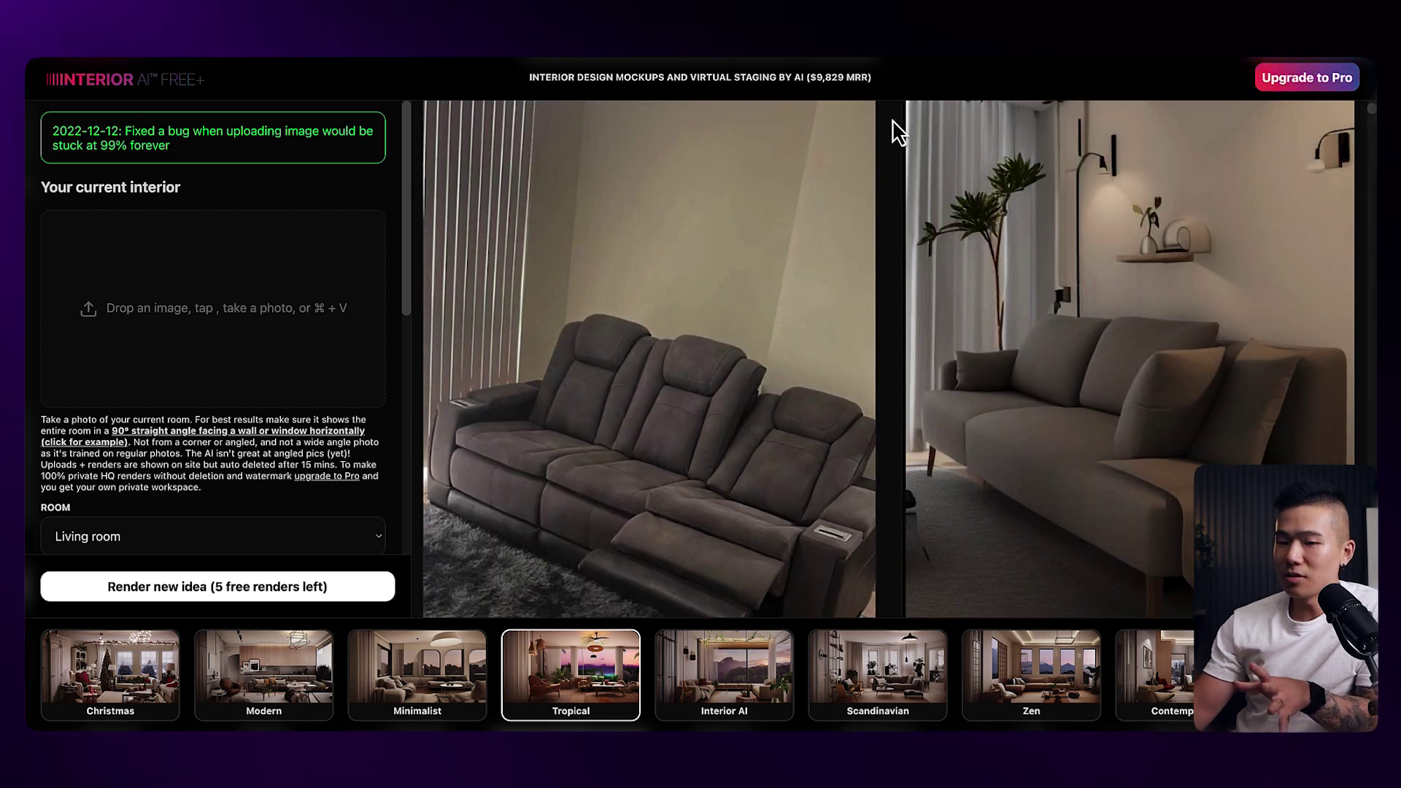
# Step: Preview the office PNG image on the Desktop and upload it as the photo of the current interior
pyautogui.scroll(2, 899, 133)
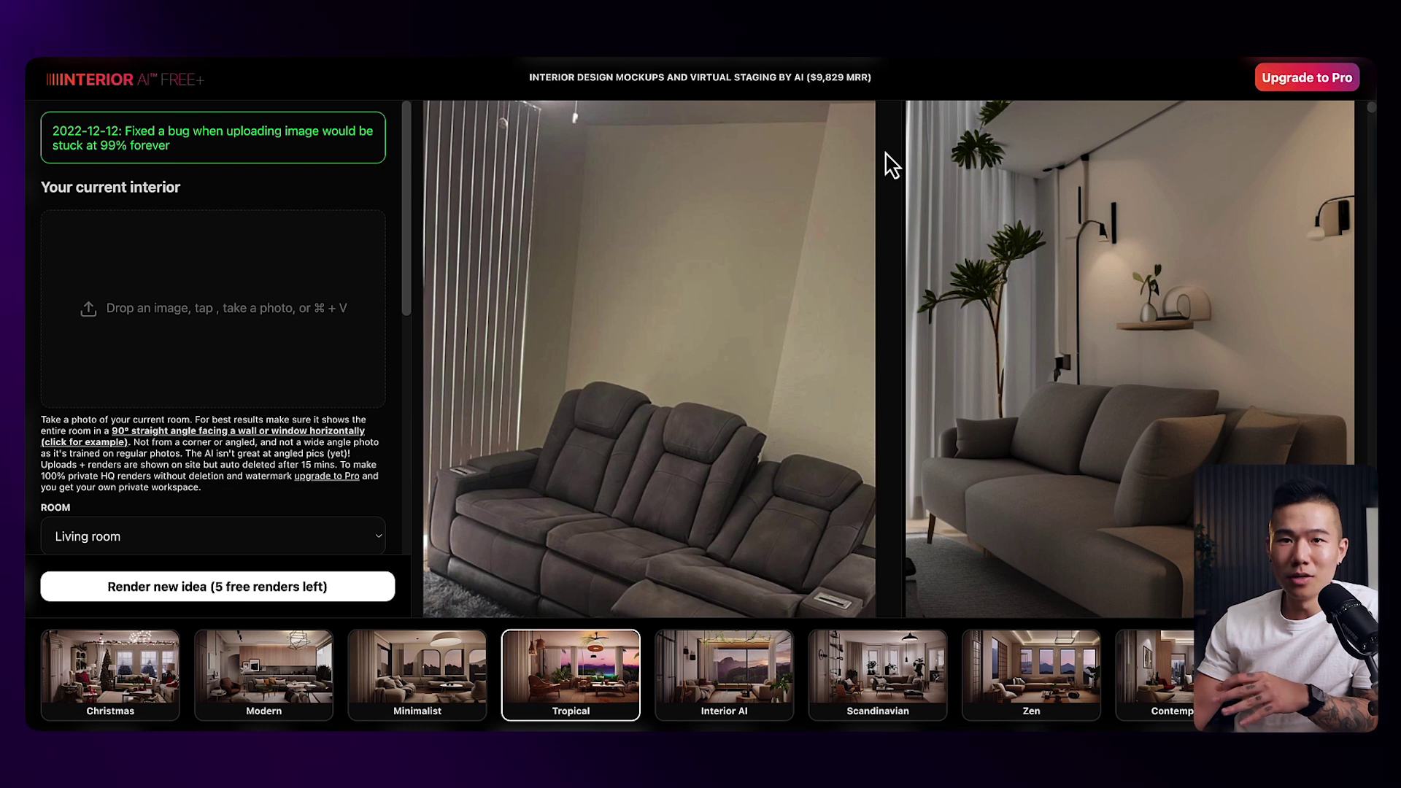
pyautogui.scroll(-5, 890, 165)
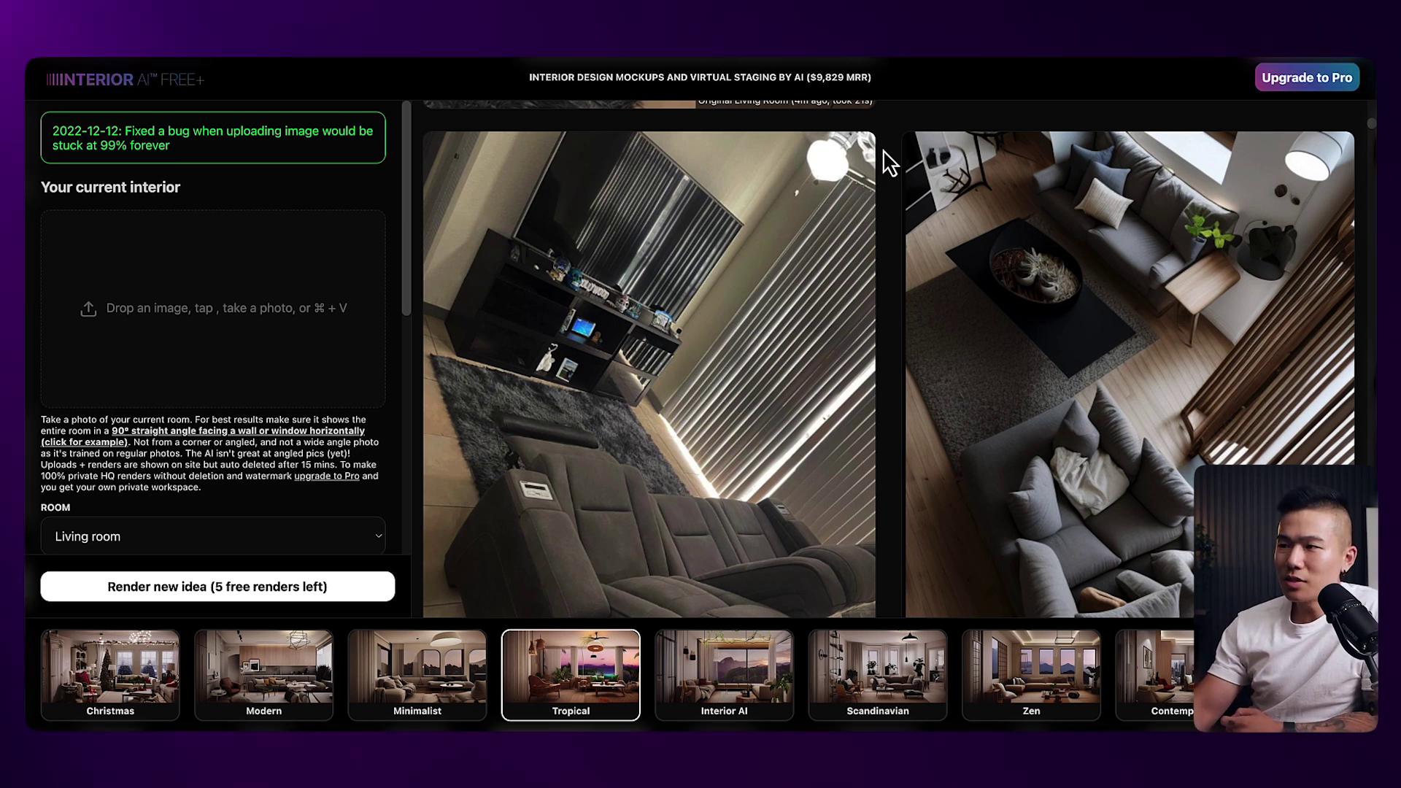
pyautogui.scroll(-1, 892, 165)
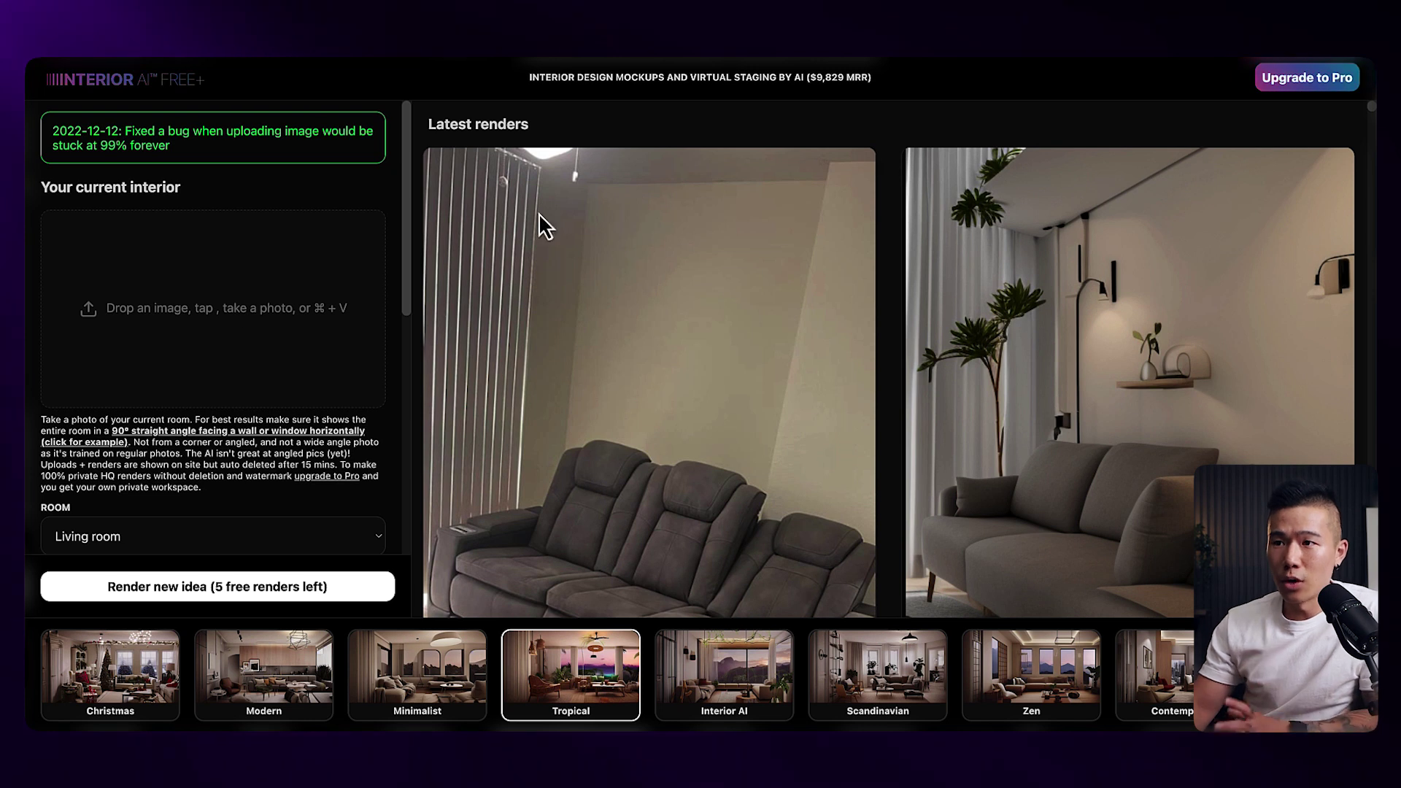
pyautogui.click(173, 321)
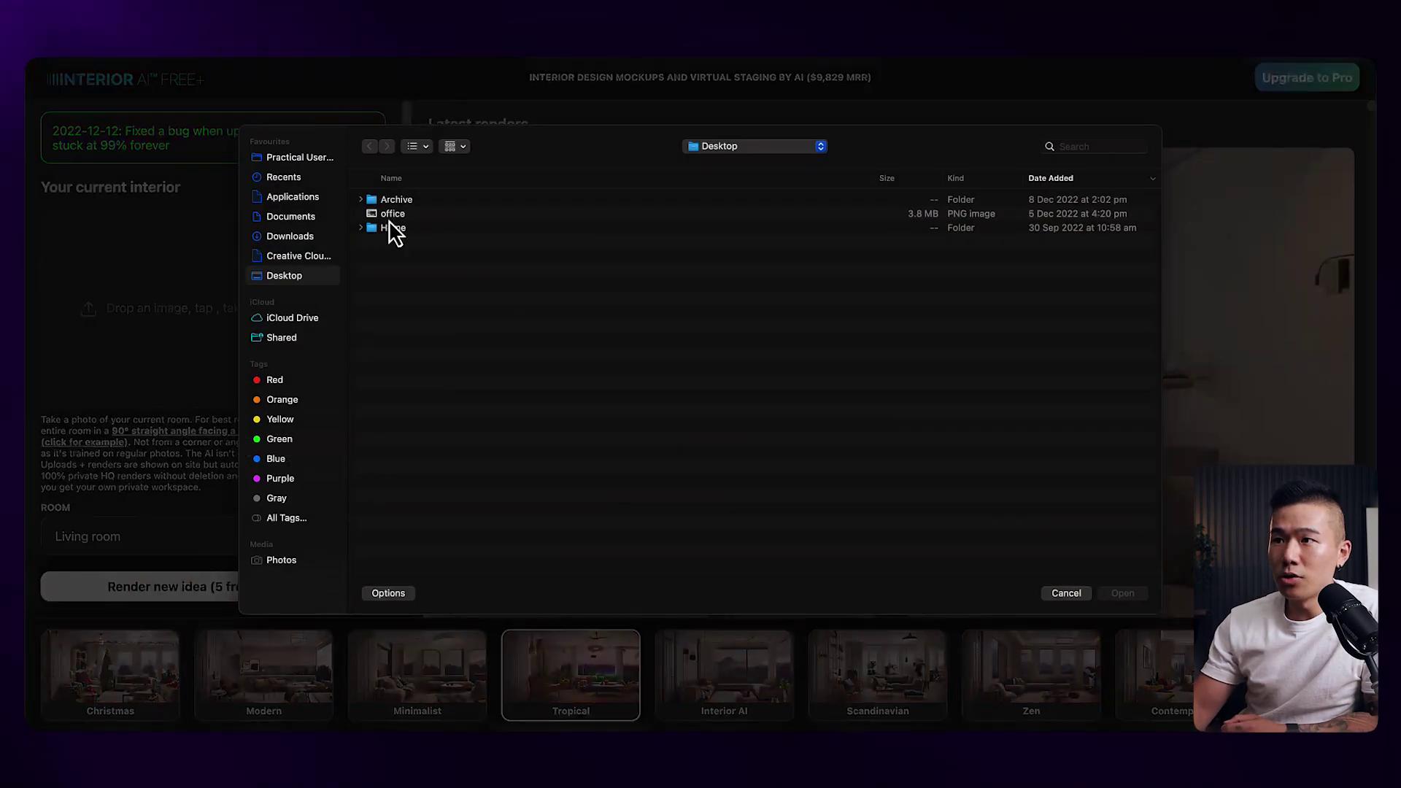
pyautogui.click(394, 216)
pyautogui.press('space')
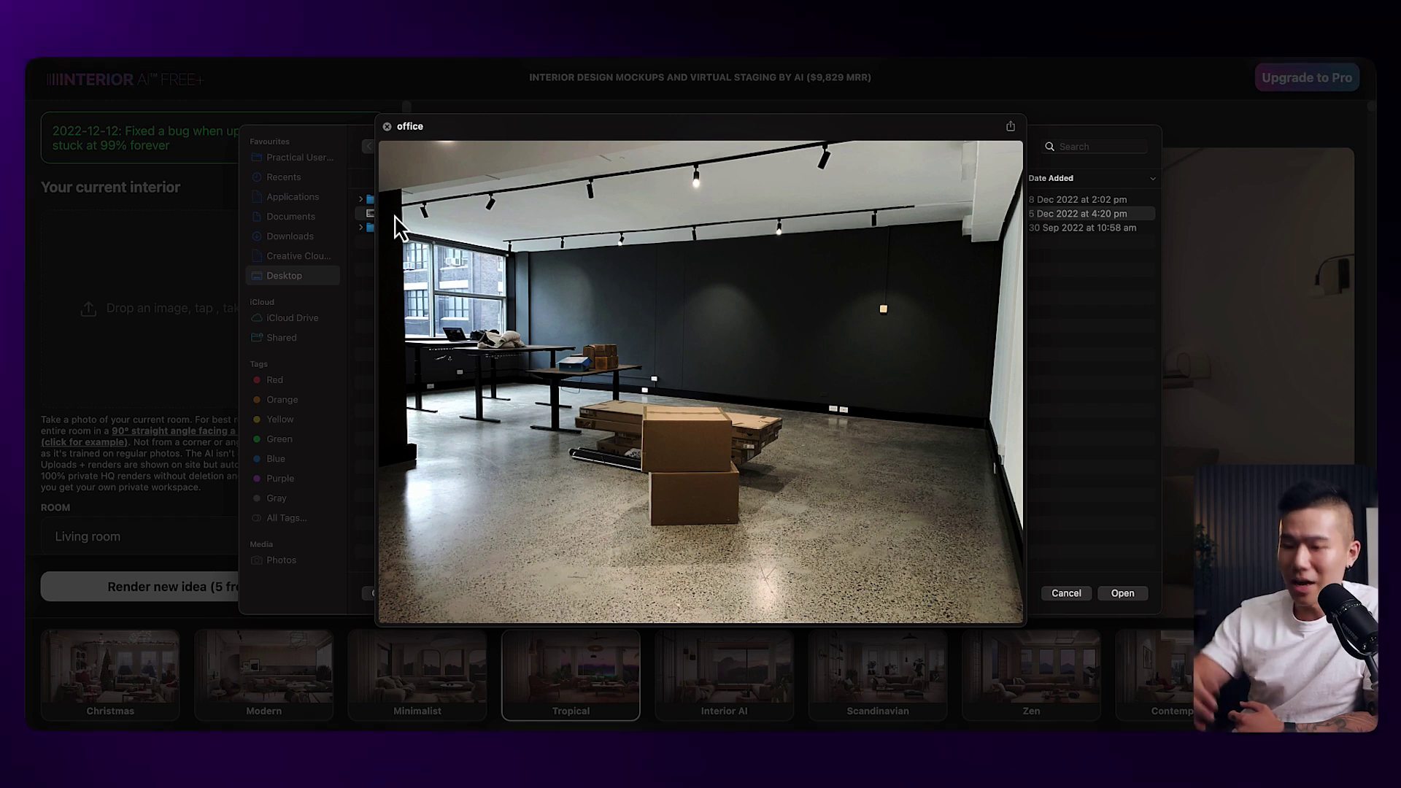
pyautogui.press('space')
pyautogui.press('Return')
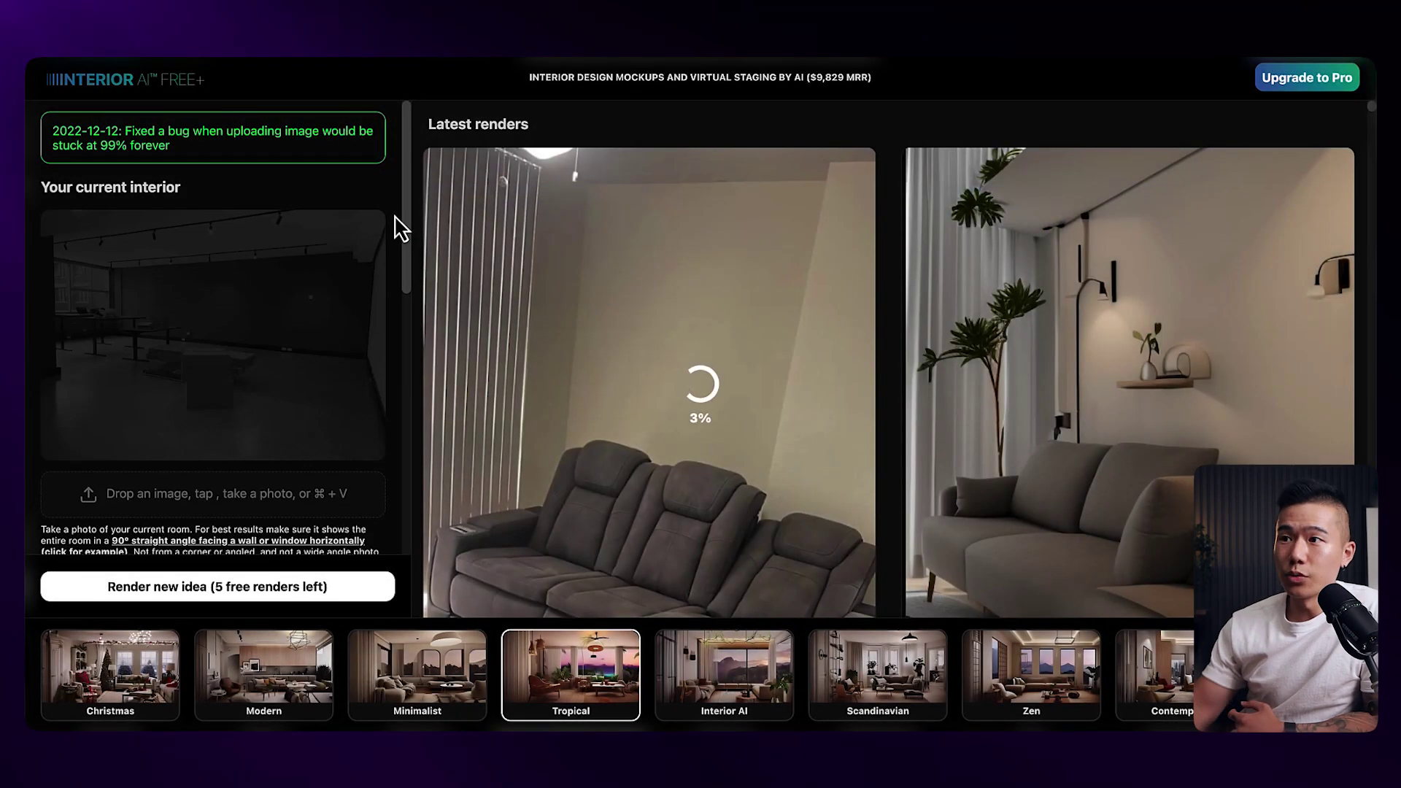
# Step: Set the room type to Office and the interior design style to Modern
pyautogui.scroll(-5, 401, 228)
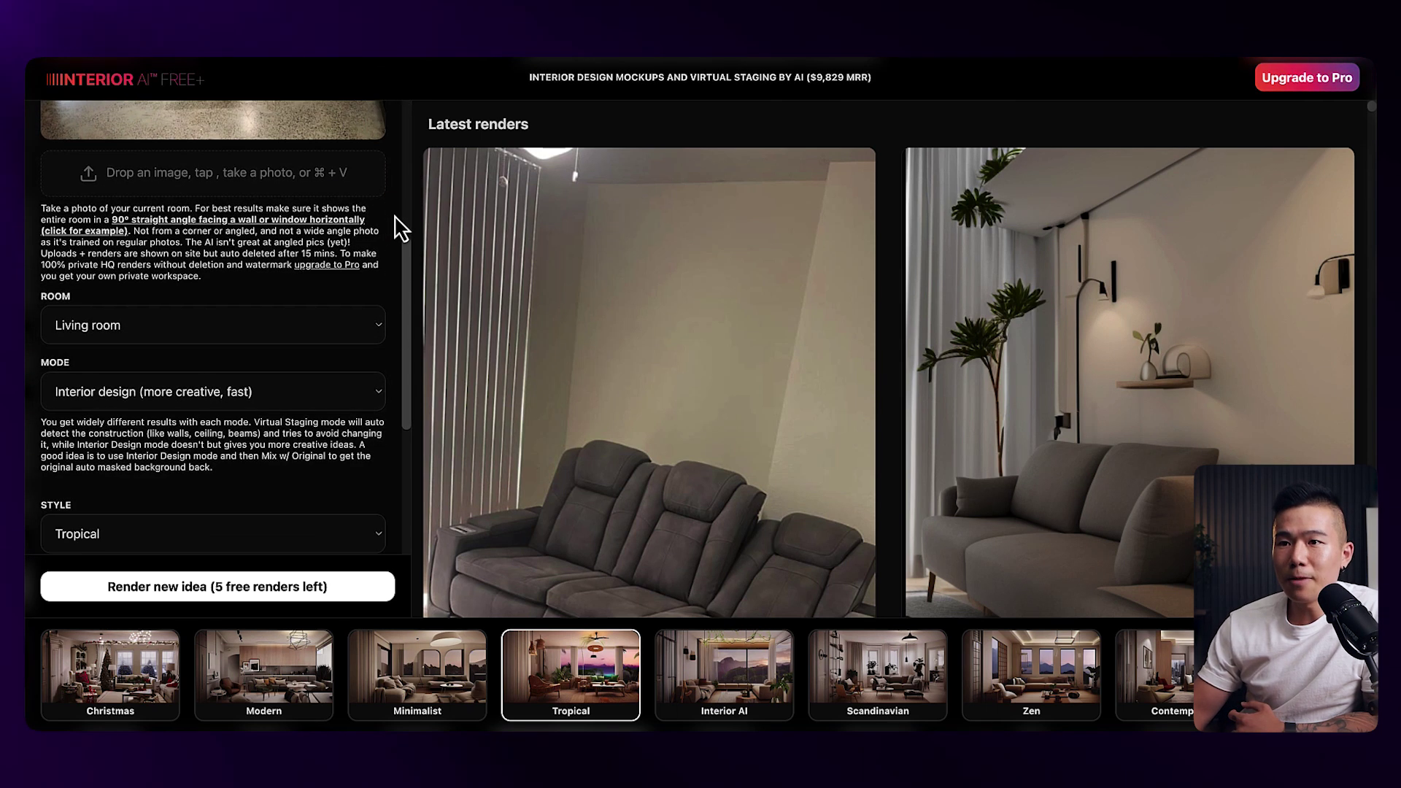
pyautogui.click(87, 332)
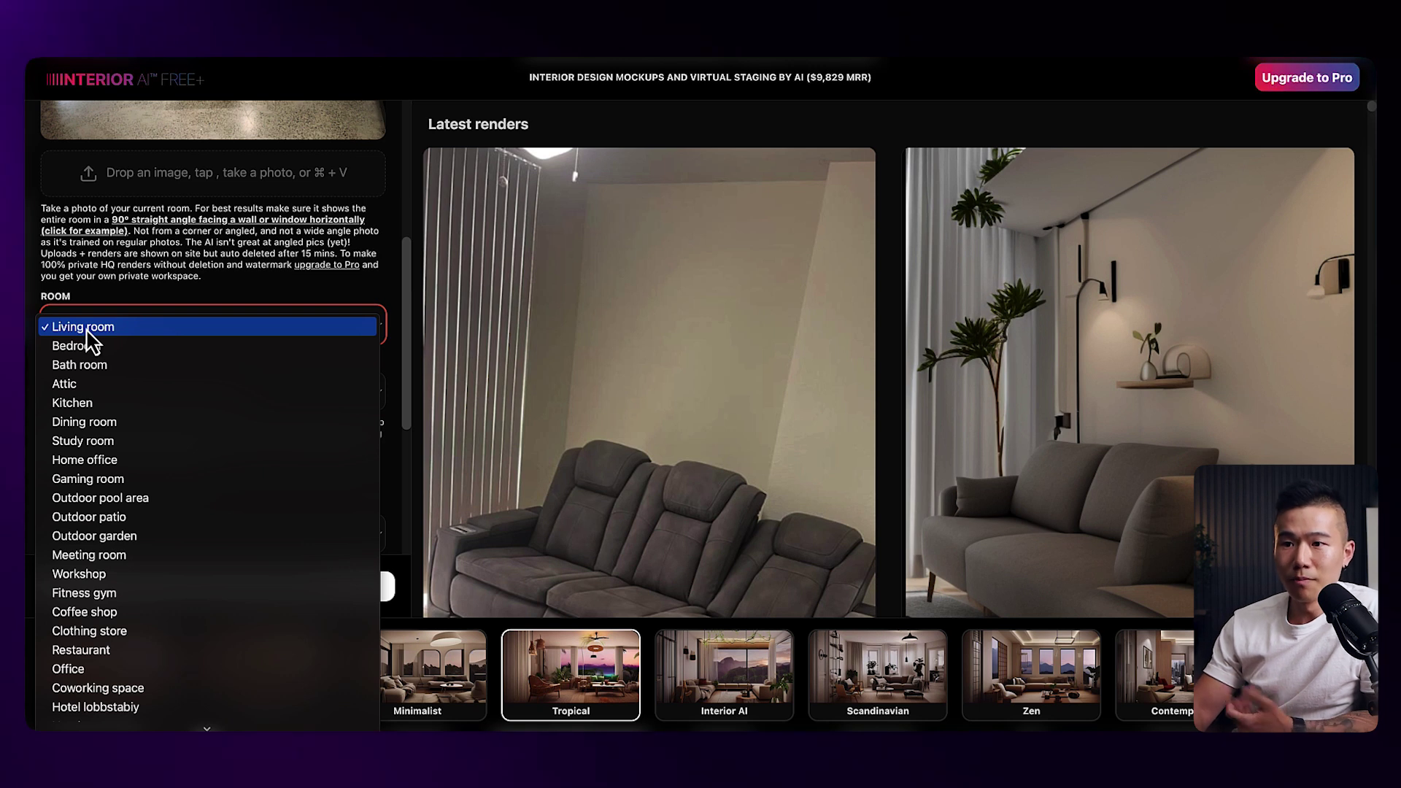
pyautogui.click(144, 669)
pyautogui.scroll(-2, 237, 572)
pyautogui.click(282, 448)
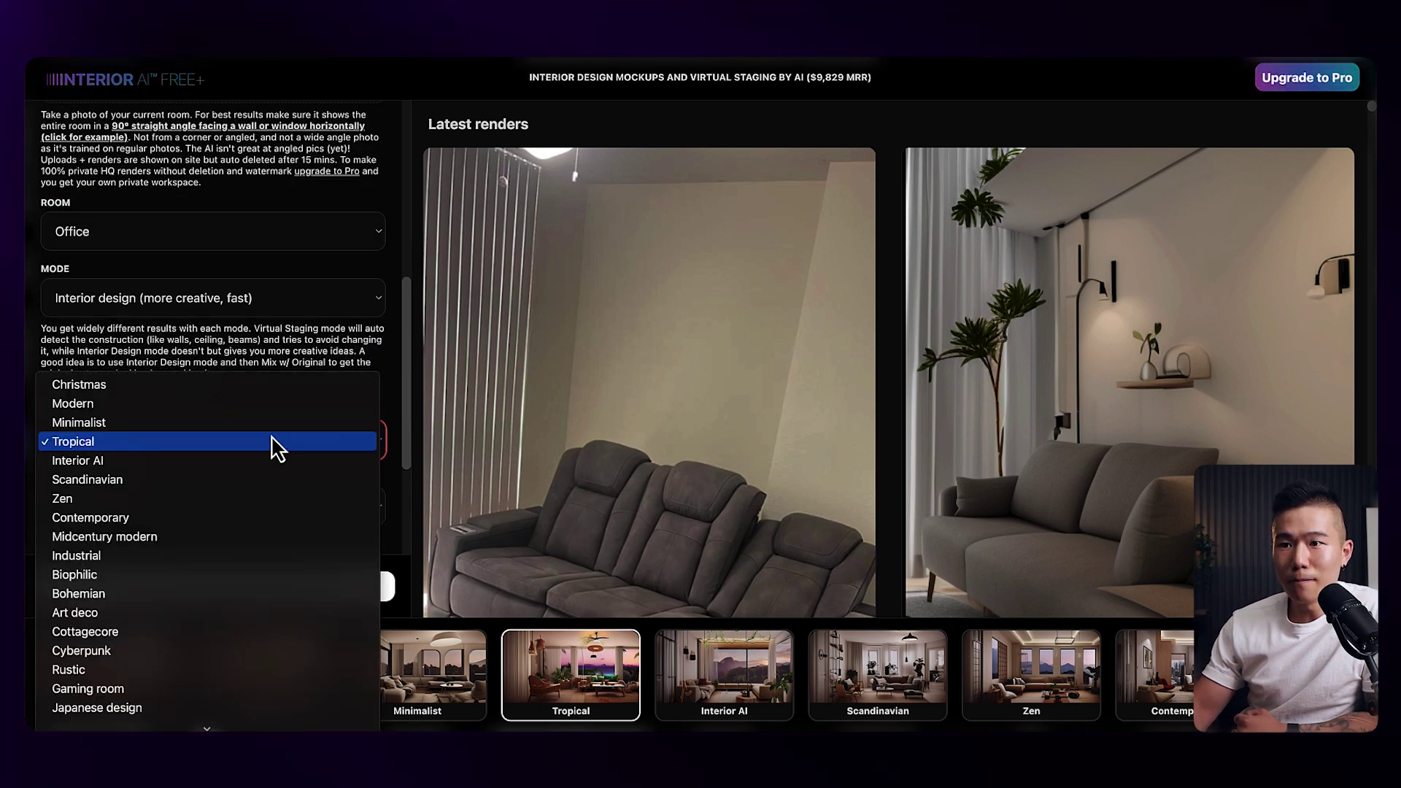
pyautogui.click(255, 407)
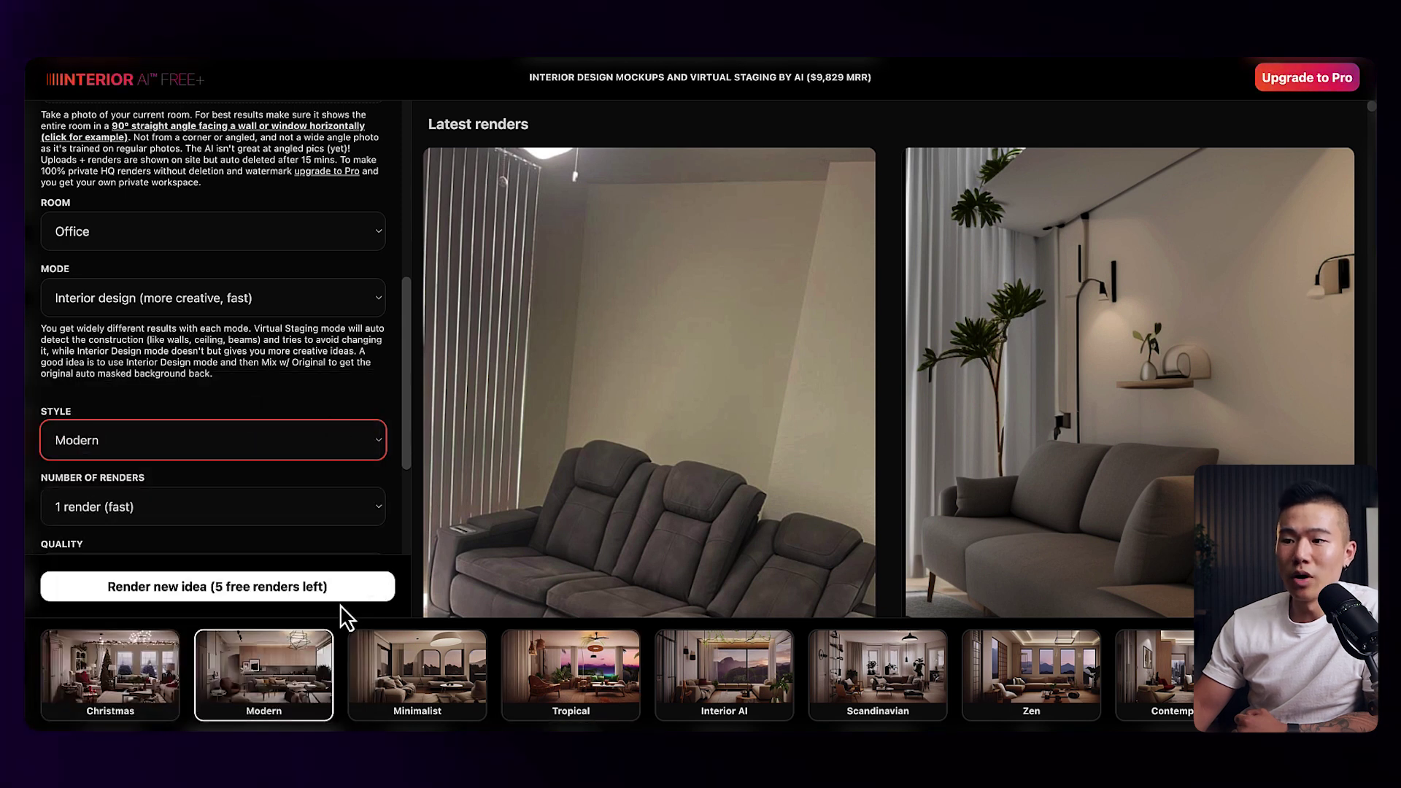
# Step: Render two ideas of the modern office, one after the other
pyautogui.click(347, 586)
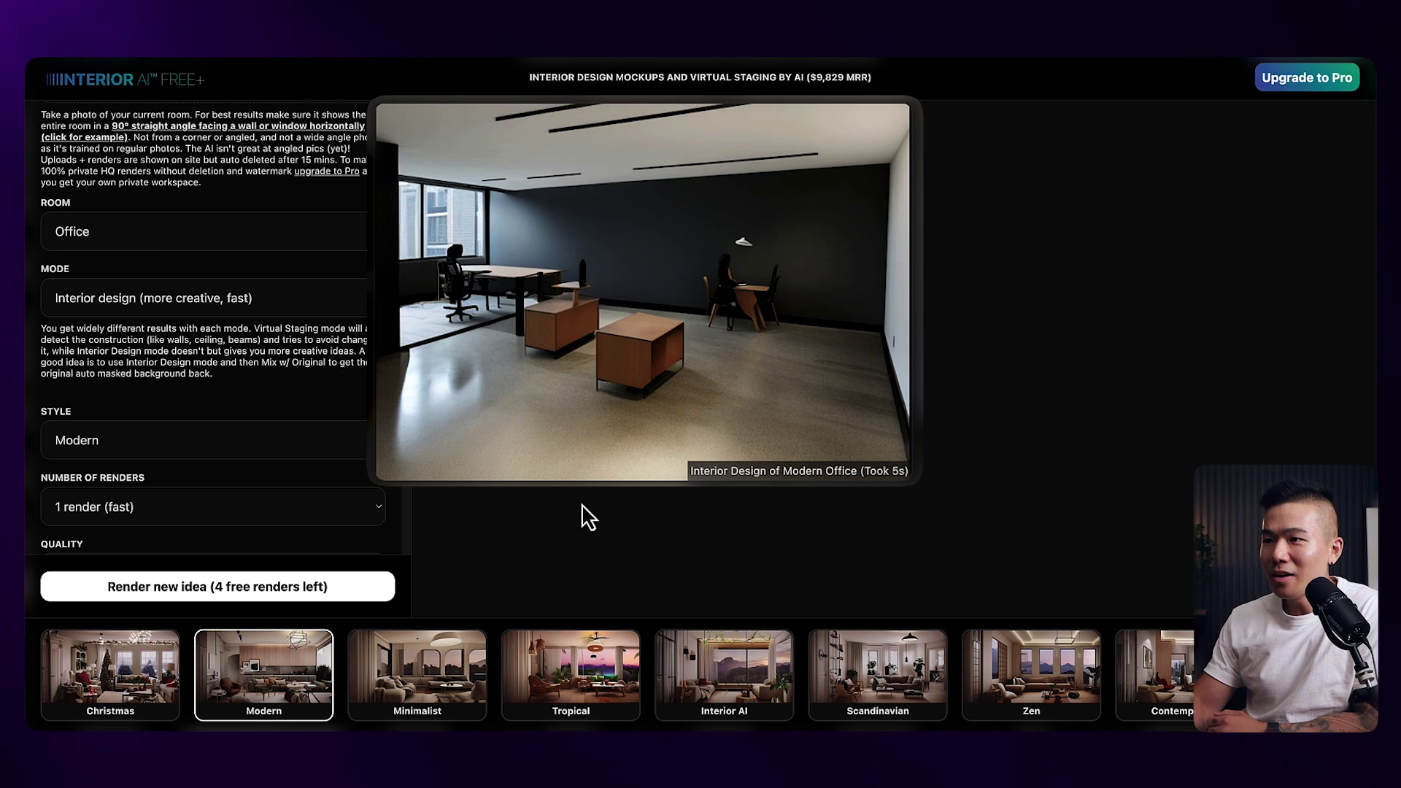
pyautogui.click(321, 588)
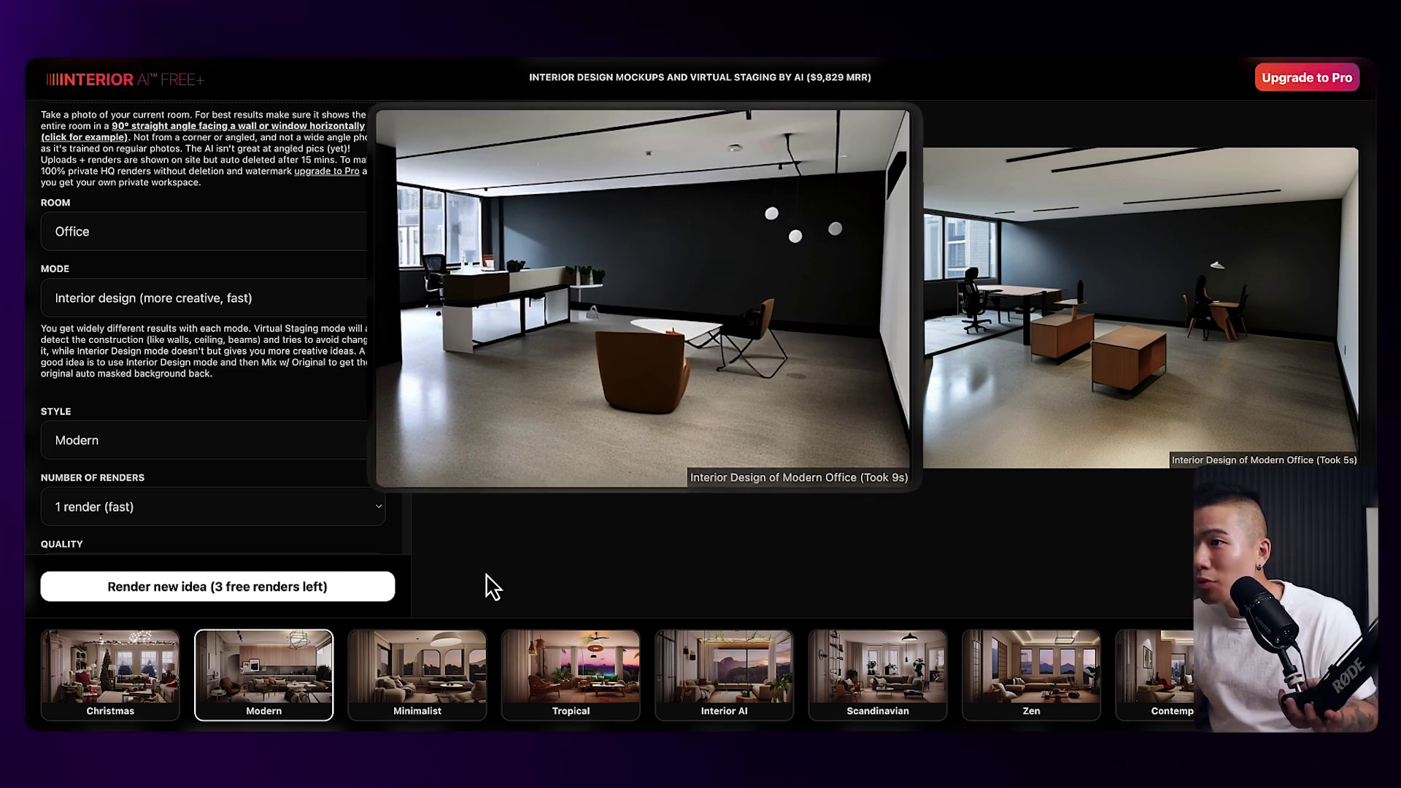
pyautogui.moveTo(435, 401)
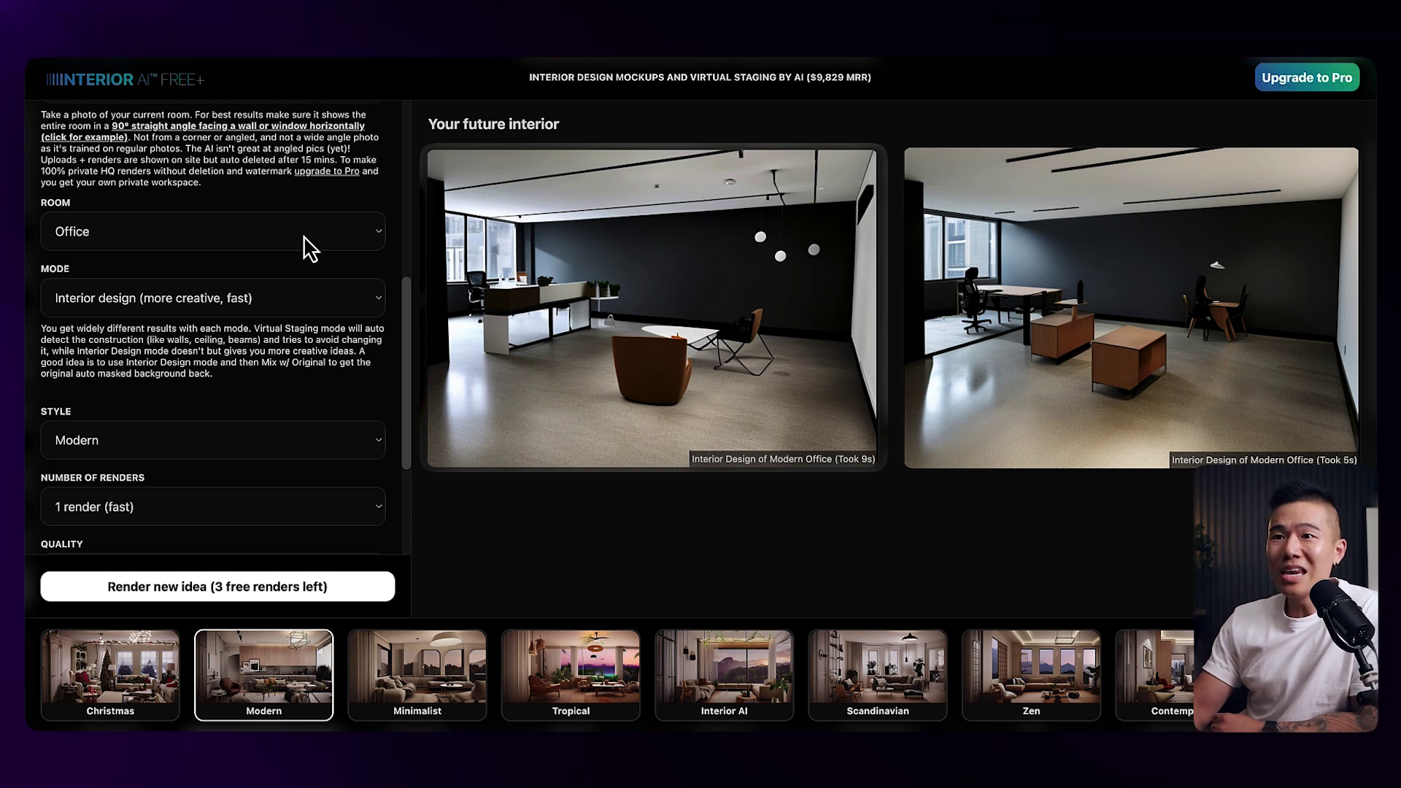
# Step: Change the room type to Living room and render a new idea in the Modern style
pyautogui.click(310, 248)
pyautogui.scroll(3, 308, 248)
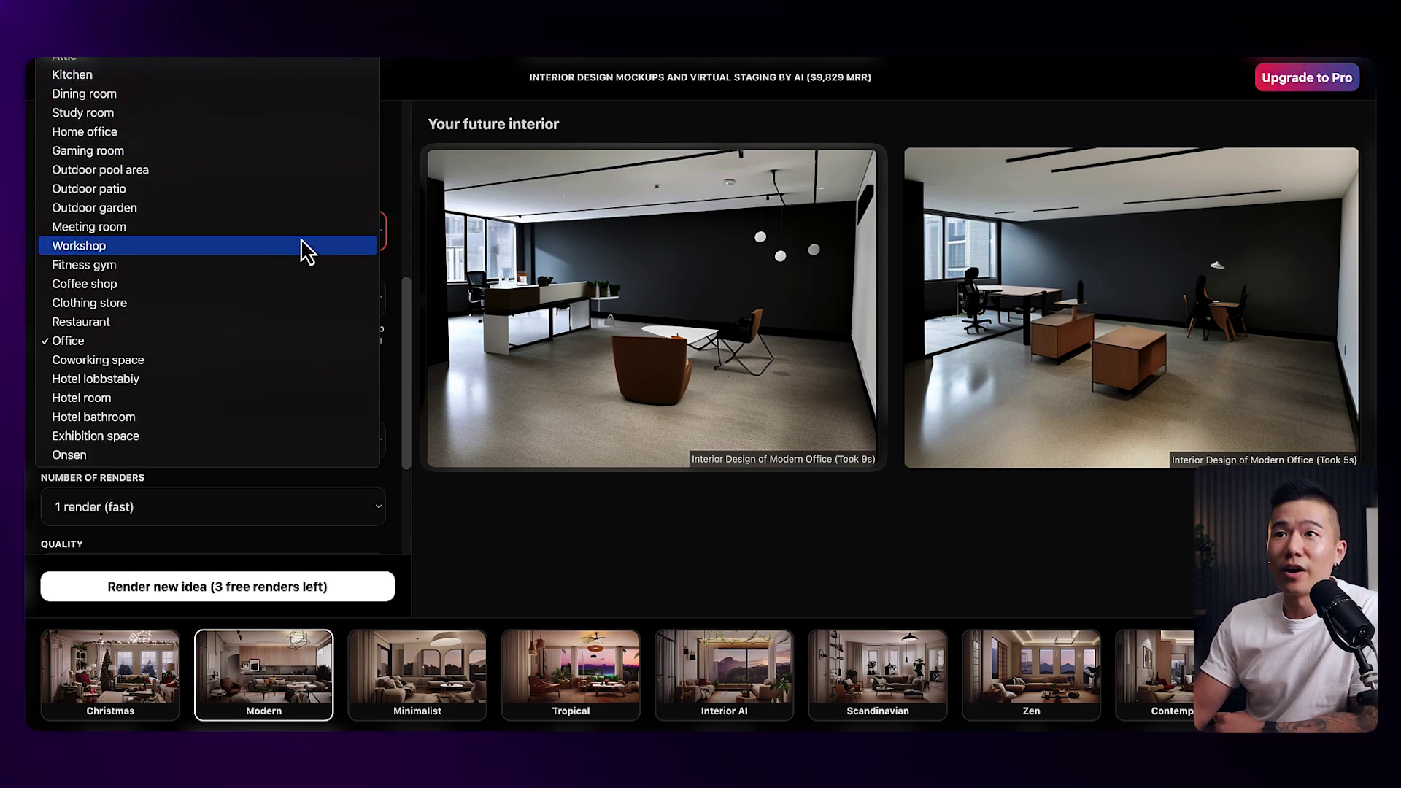
pyautogui.click(110, 73)
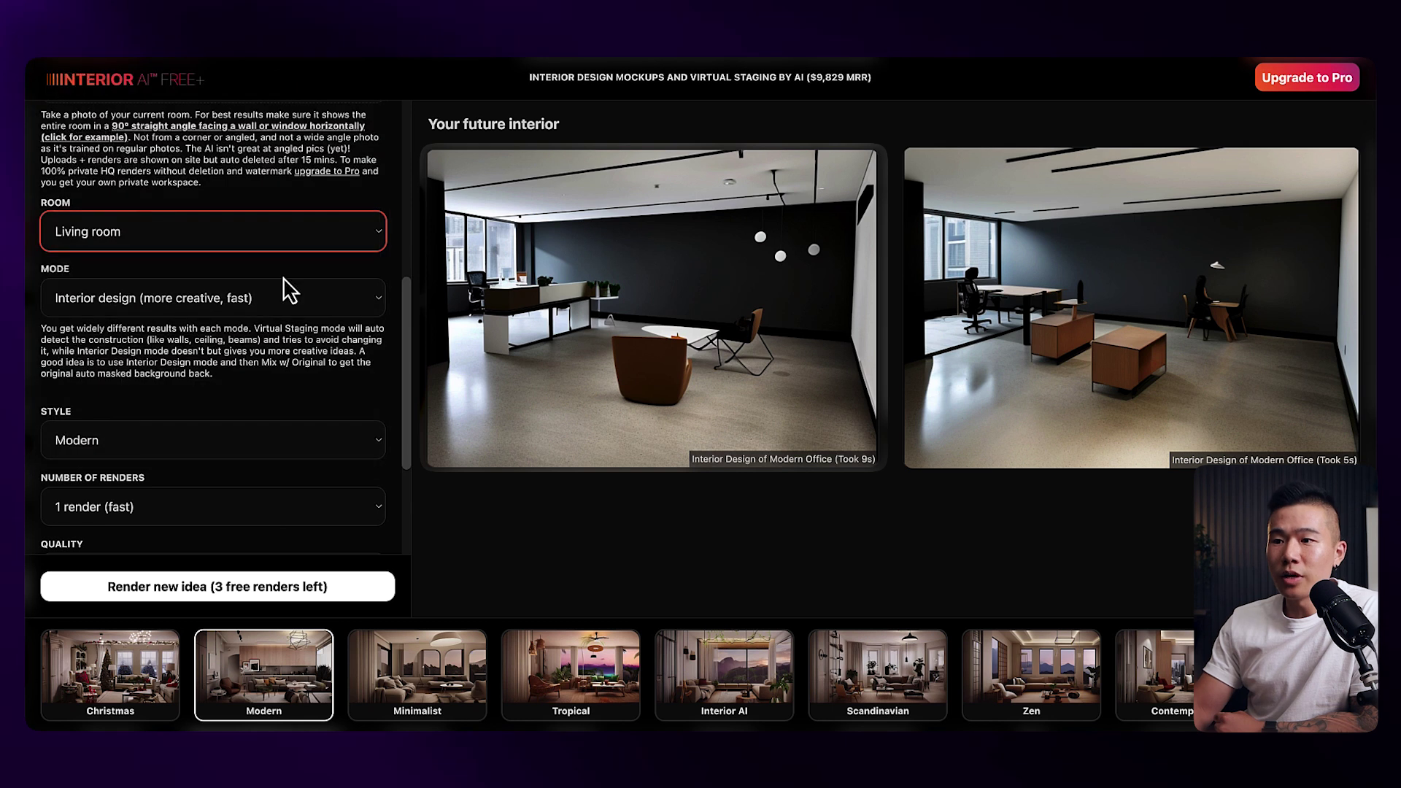
pyautogui.click(277, 586)
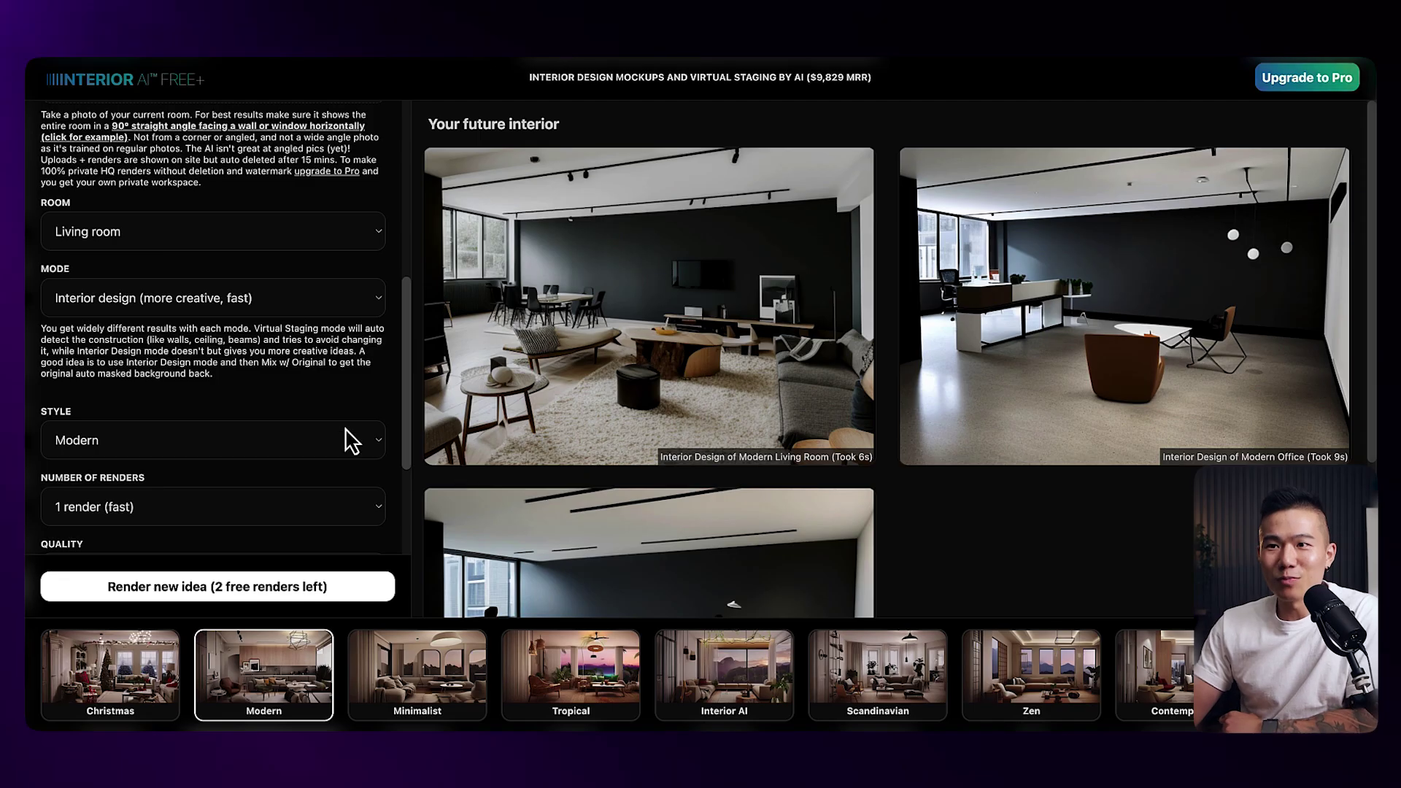
# Step: Change the room type to Home office and render two new ideas in the Modern style
pyautogui.click(286, 240)
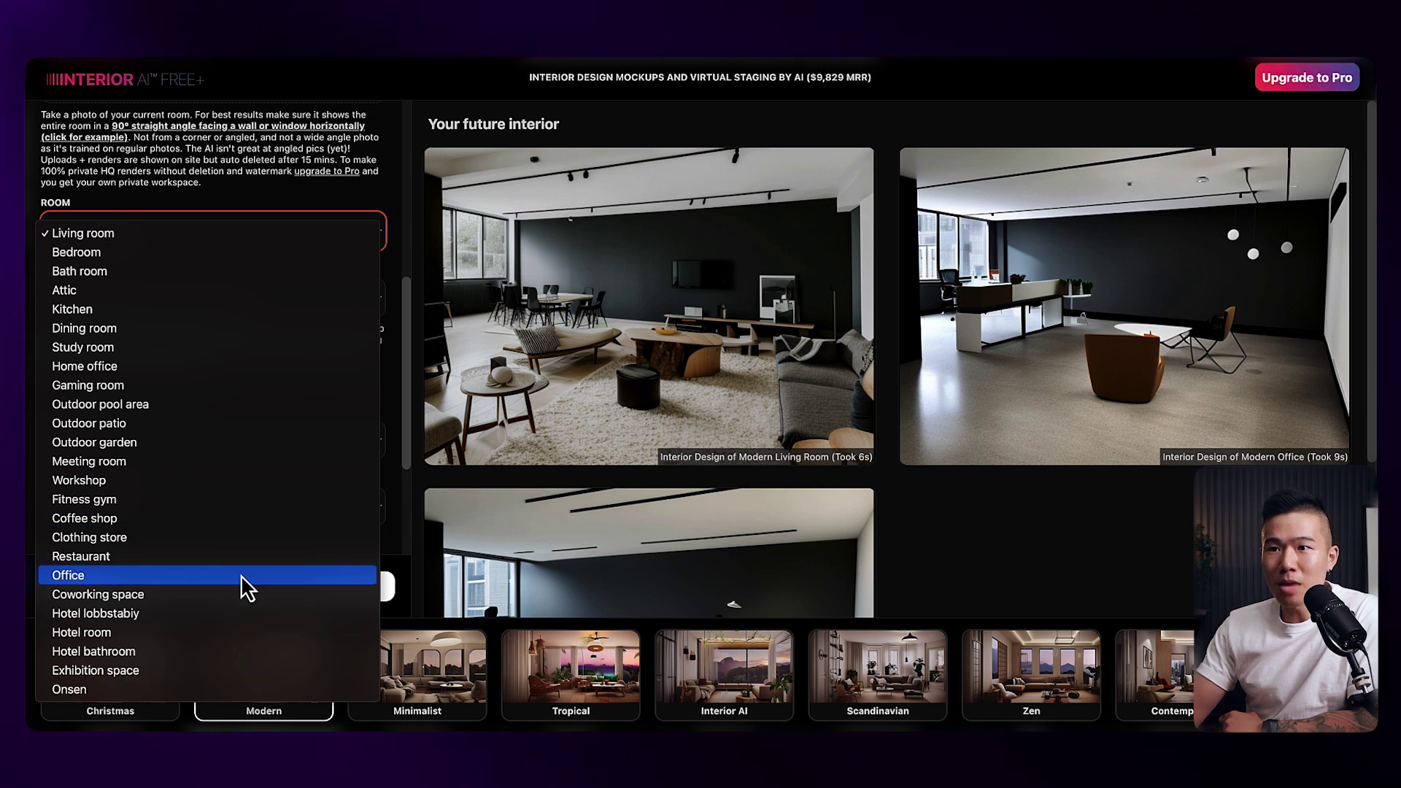
pyautogui.click(215, 366)
pyautogui.click(219, 587)
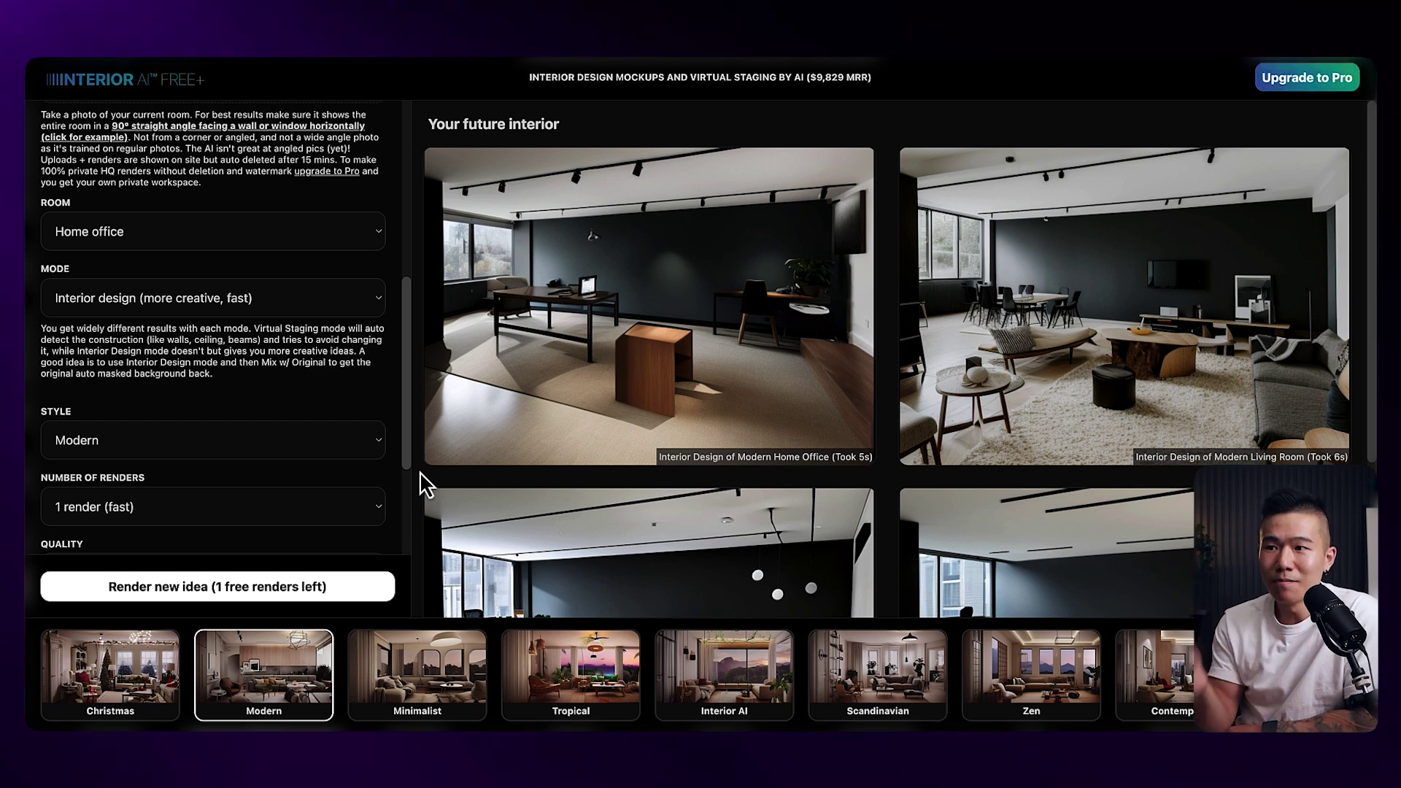
pyautogui.click(347, 595)
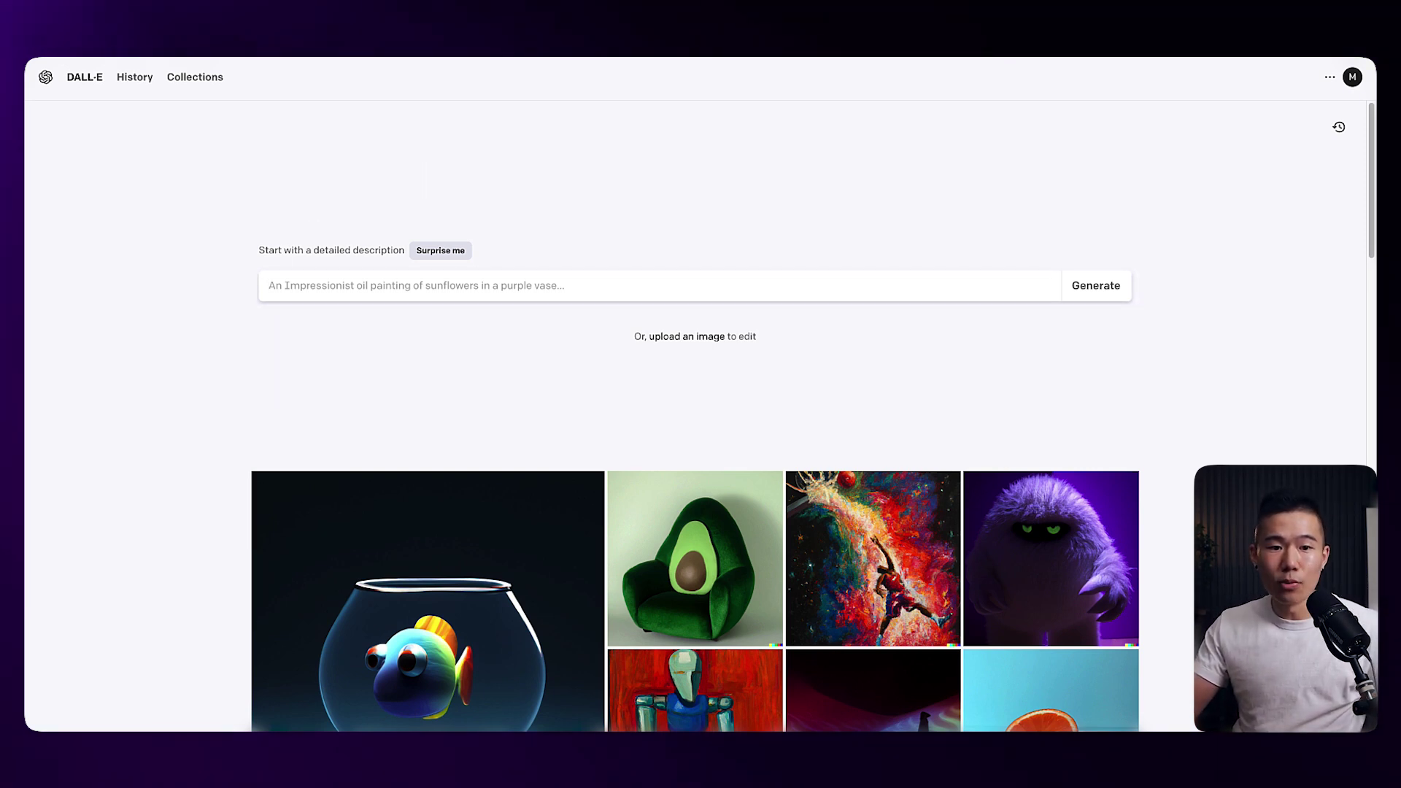
# Step: In DALL-E, generate images from the prompt "A futuristic cityscape with flying cars and towering skyscrapers with a rocket in the top right corner"
pyautogui.write('A futuristic cityscape with flying cars and towering skyscrapers with a rocket in the top right corner')
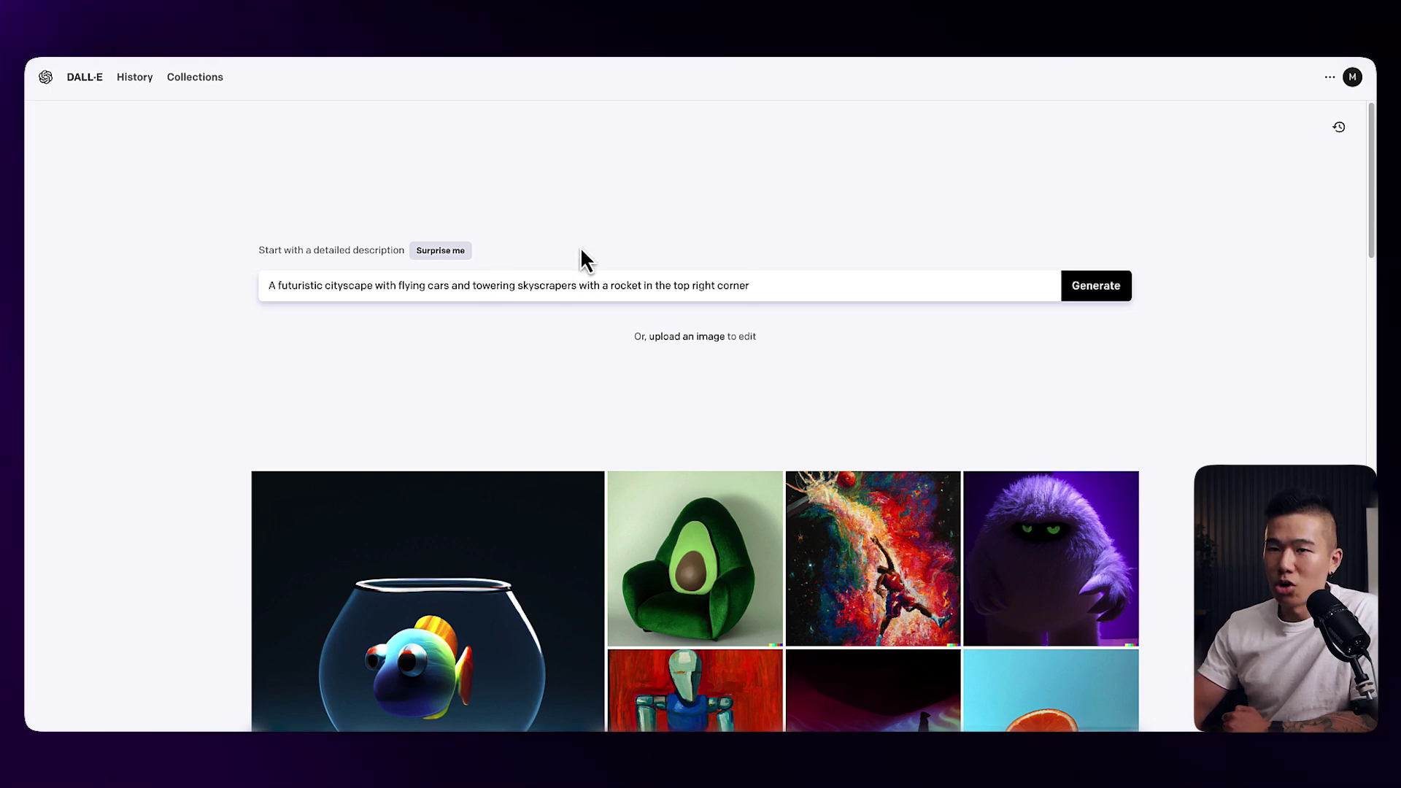
pyautogui.press('Return')
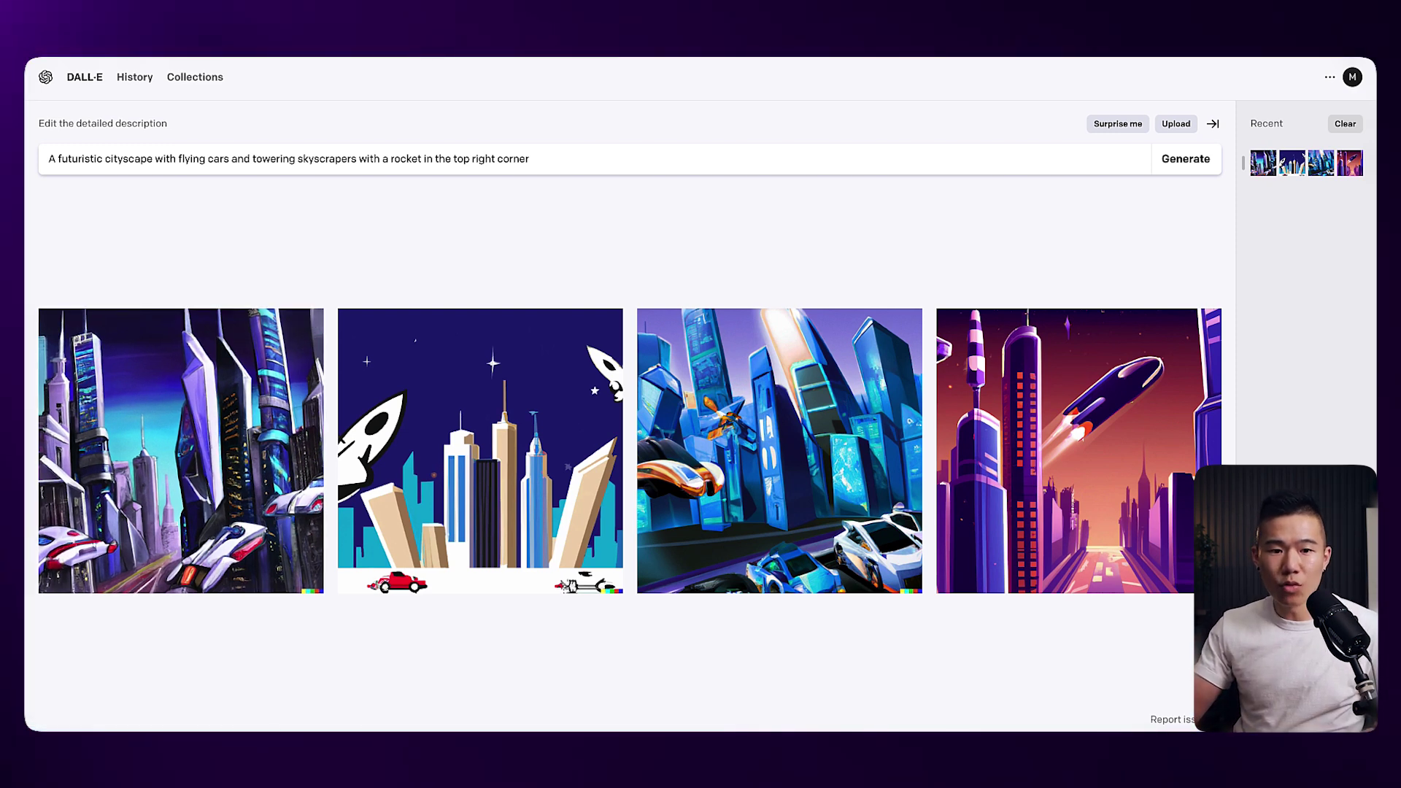
# Step: Replace "with a rocket in the top right corner" in the prompt with "in jackson pollacks style" and generate new images
pyautogui.click(538, 156)
pyautogui.press('BackSpace')
pyautogui.press('BackSpace')
pyautogui.press('BackSpace')
pyautogui.press('BackSpace')
pyautogui.press('BackSpace')
pyautogui.press('BackSpace')
pyautogui.press('BackSpace')
pyautogui.press('BackSpace')
pyautogui.press('BackSpace')
pyautogui.press('BackSpace')
pyautogui.press('BackSpace')
pyautogui.press('BackSpace')
pyautogui.press('BackSpace')
pyautogui.press('BackSpace')
pyautogui.press('BackSpace')
pyautogui.press('BackSpace')
pyautogui.press('BackSpace')
pyautogui.press('BackSpace')
pyautogui.press('BackSpace')
pyautogui.press('BackSpace')
pyautogui.write('in jackson pollacks style')
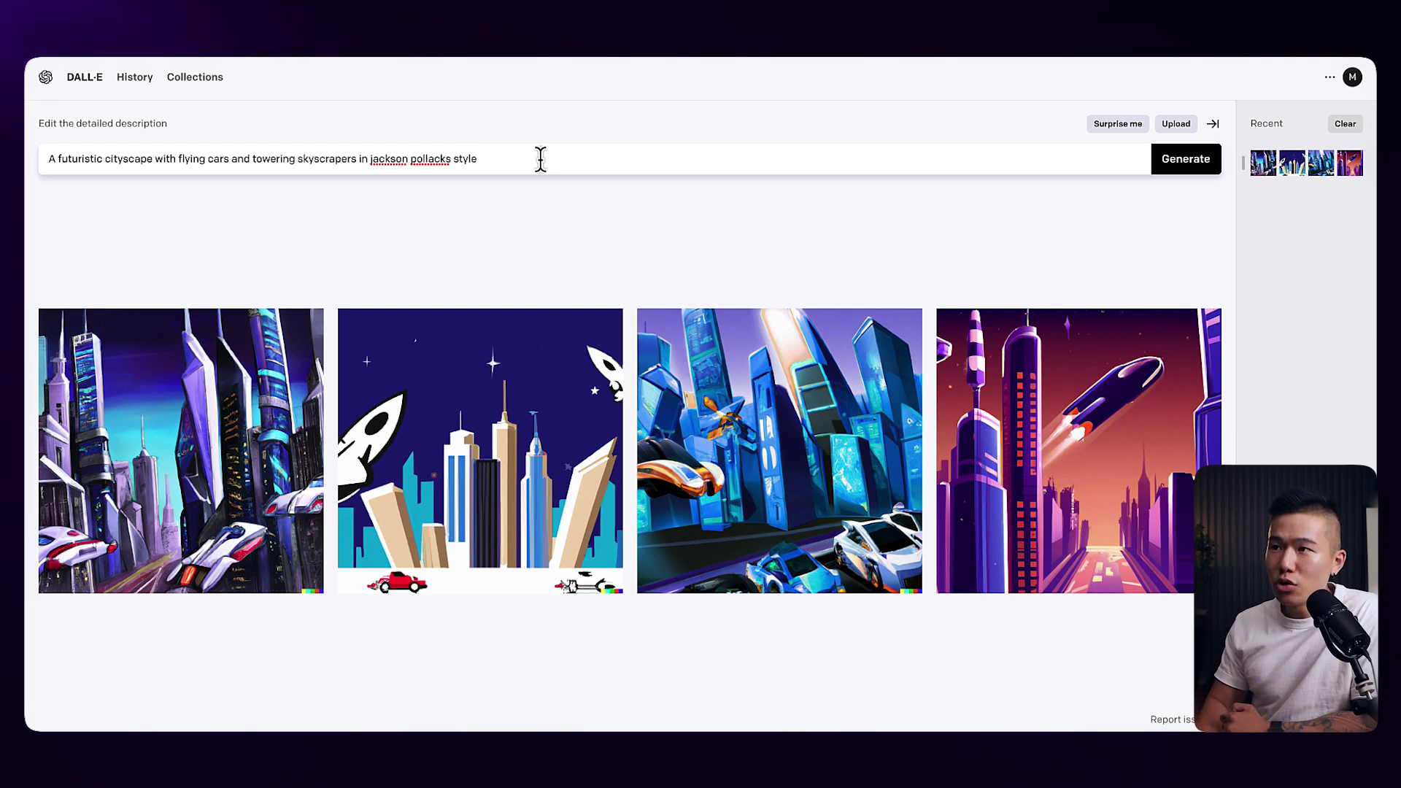
pyautogui.press('Return')
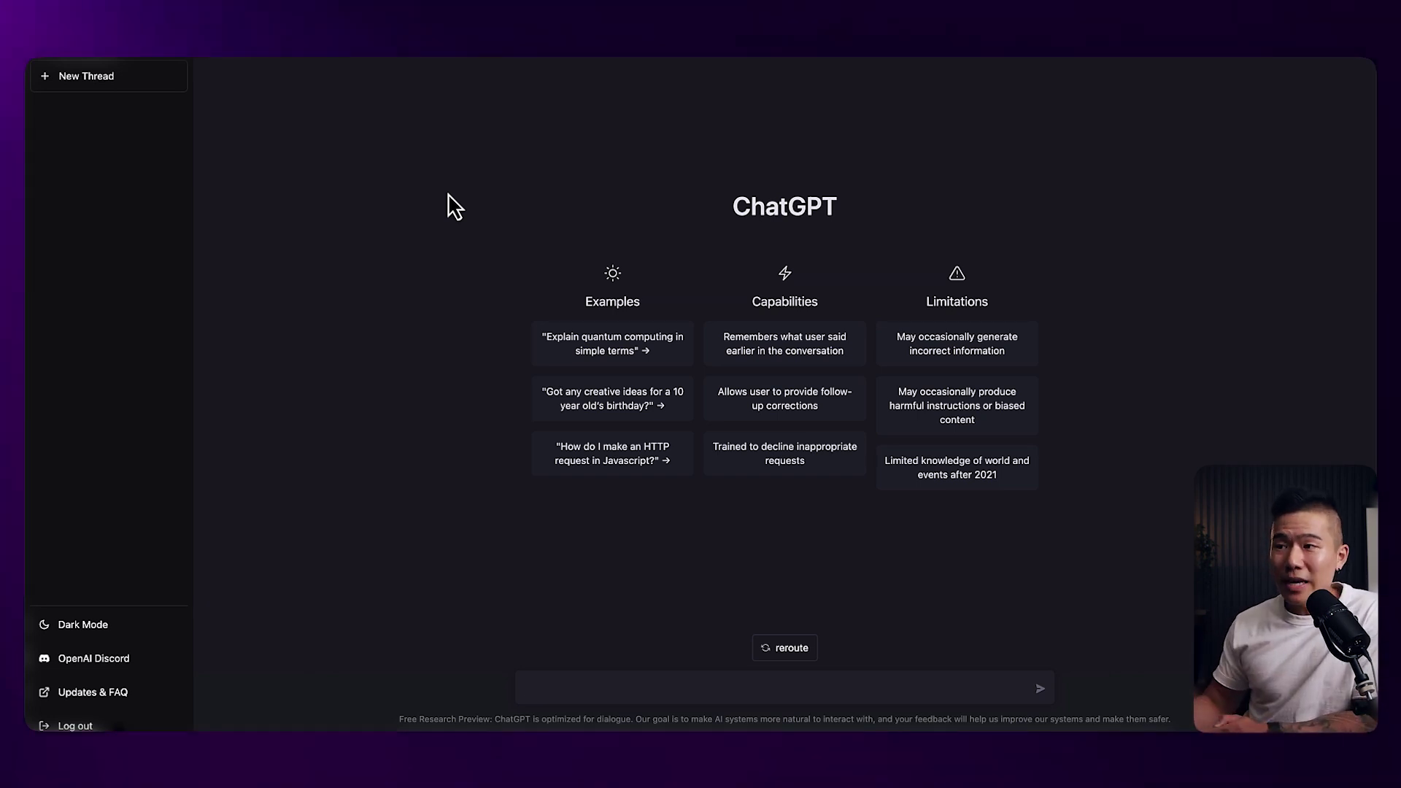
# Step: Switch to ChatGPT and ask "Can you provide 5 prompts that I can use on DALL-E that will generate images that will blow my YouTube audiences mind"
pyautogui.click(594, 683)
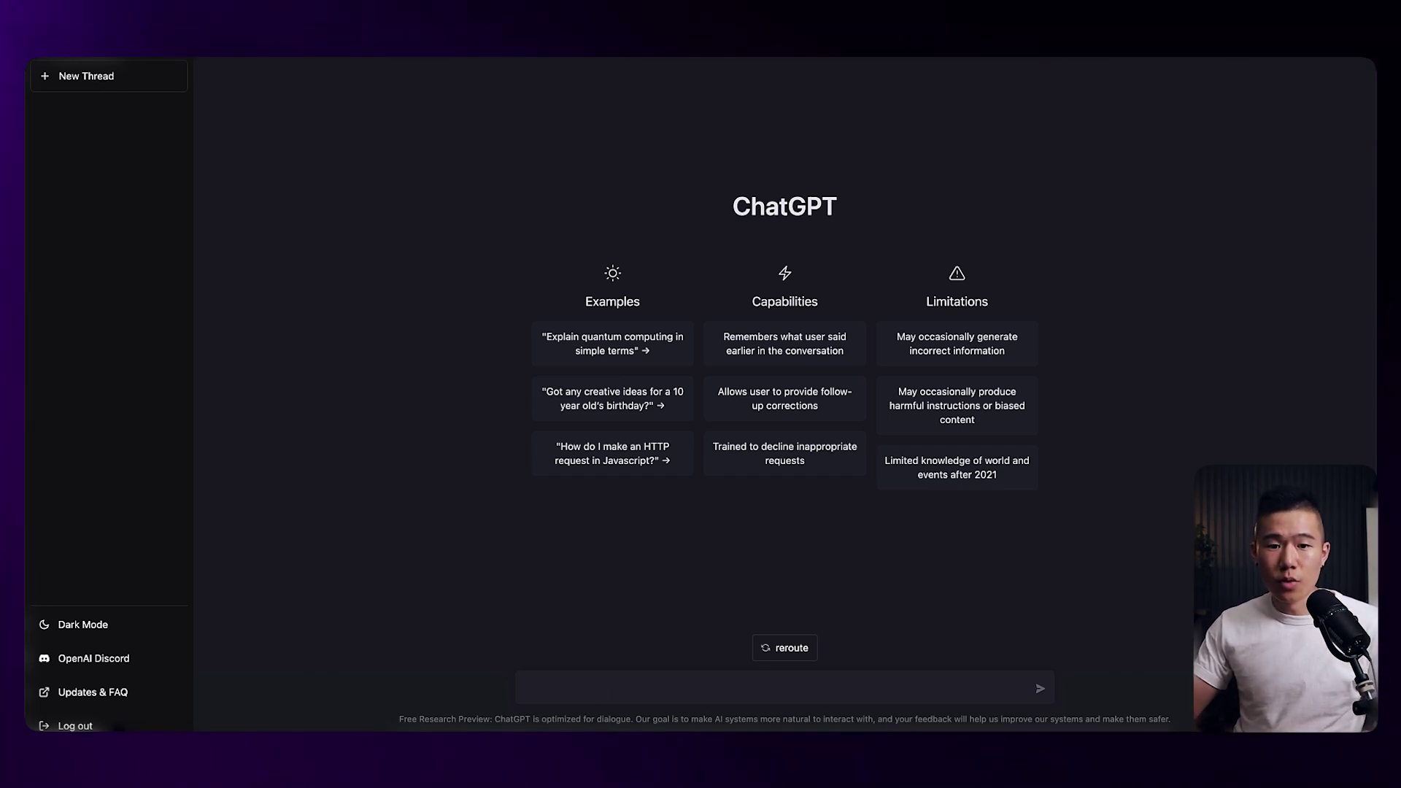
pyautogui.write('Can you provide 5 prompts that I can use on DALL-E that will generate images that will blow my YouTube audiences mind')
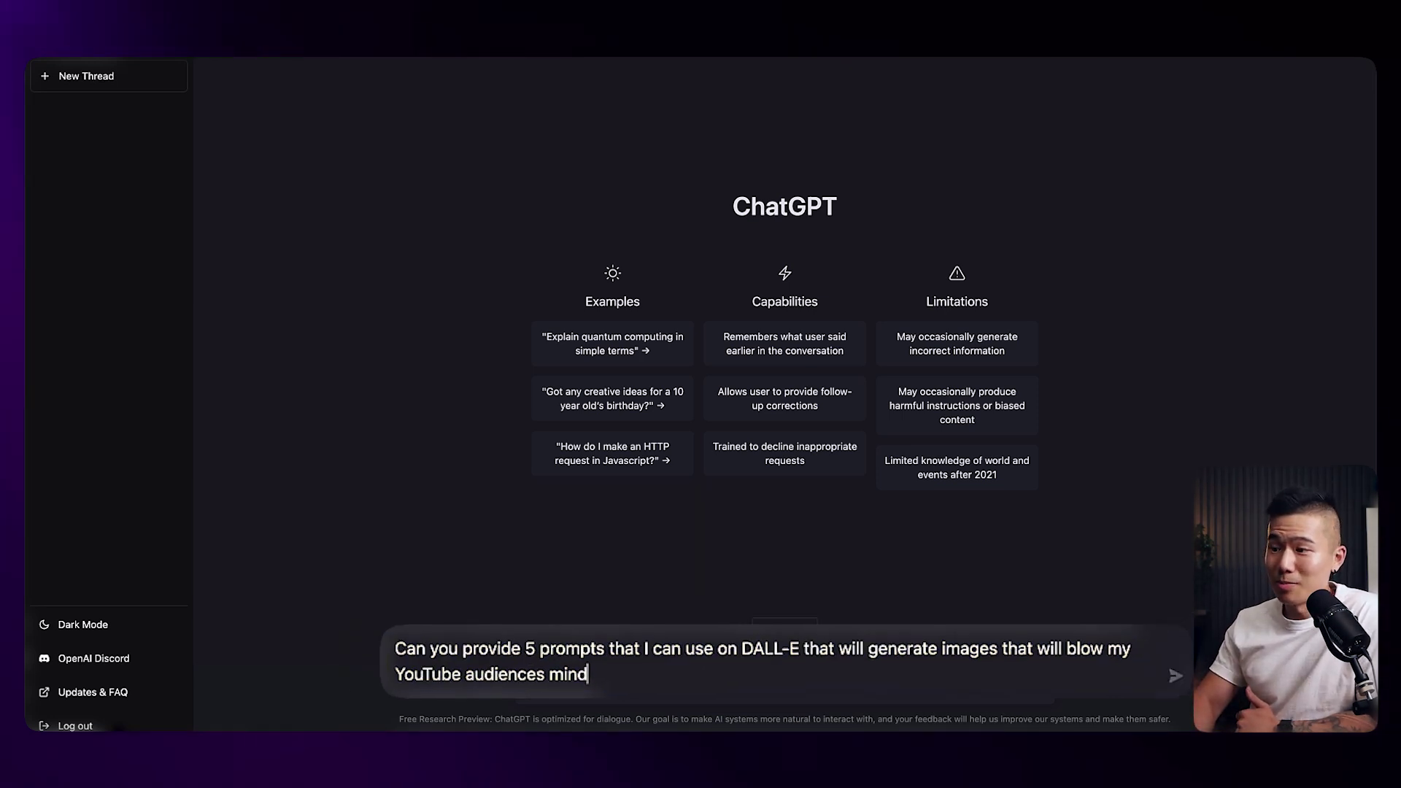
pyautogui.press('Return')
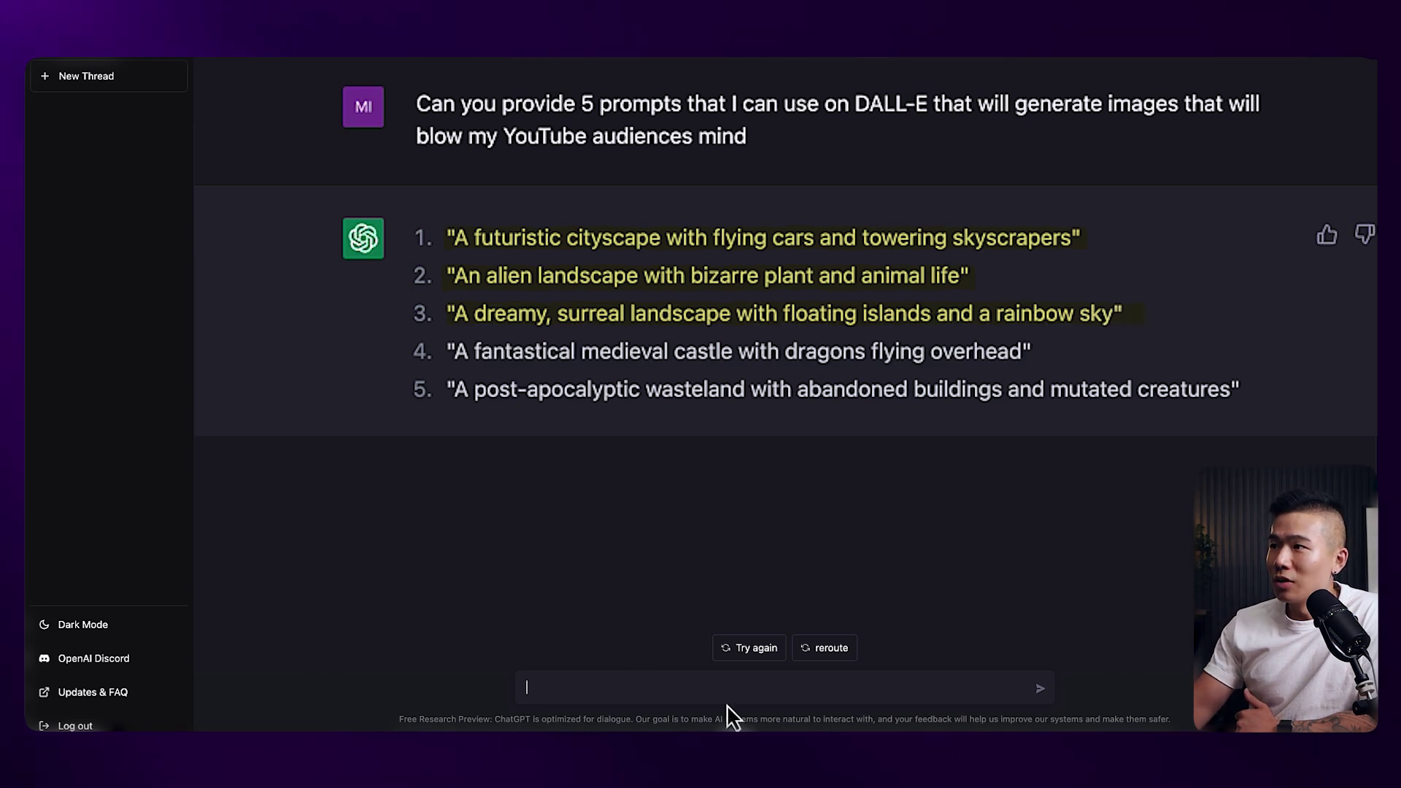
# Step: Copy the fifth suggested prompt, "A post-apocalyptic wasteland with abandoned buildings and mutated creatures"
pyautogui.moveTo(1281, 407)
pyautogui.mouseDown()
pyautogui.moveTo(885, 415)
pyautogui.moveTo(448, 400)
pyautogui.moveTo(463, 413)
pyautogui.mouseUp()
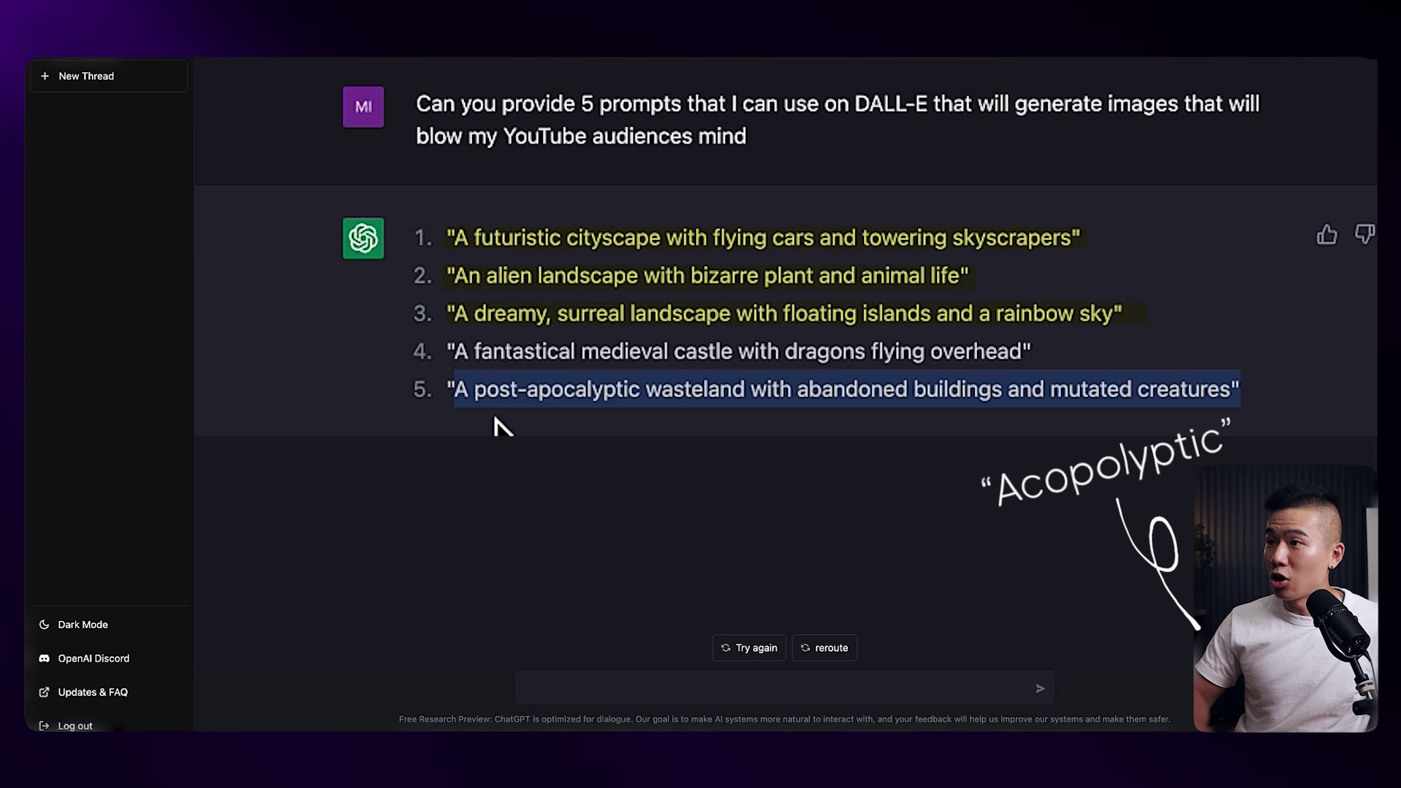
pyautogui.moveTo(502, 426); pyautogui.dragTo(499, 426)
pyautogui.hotkey('ctrl', 'c')
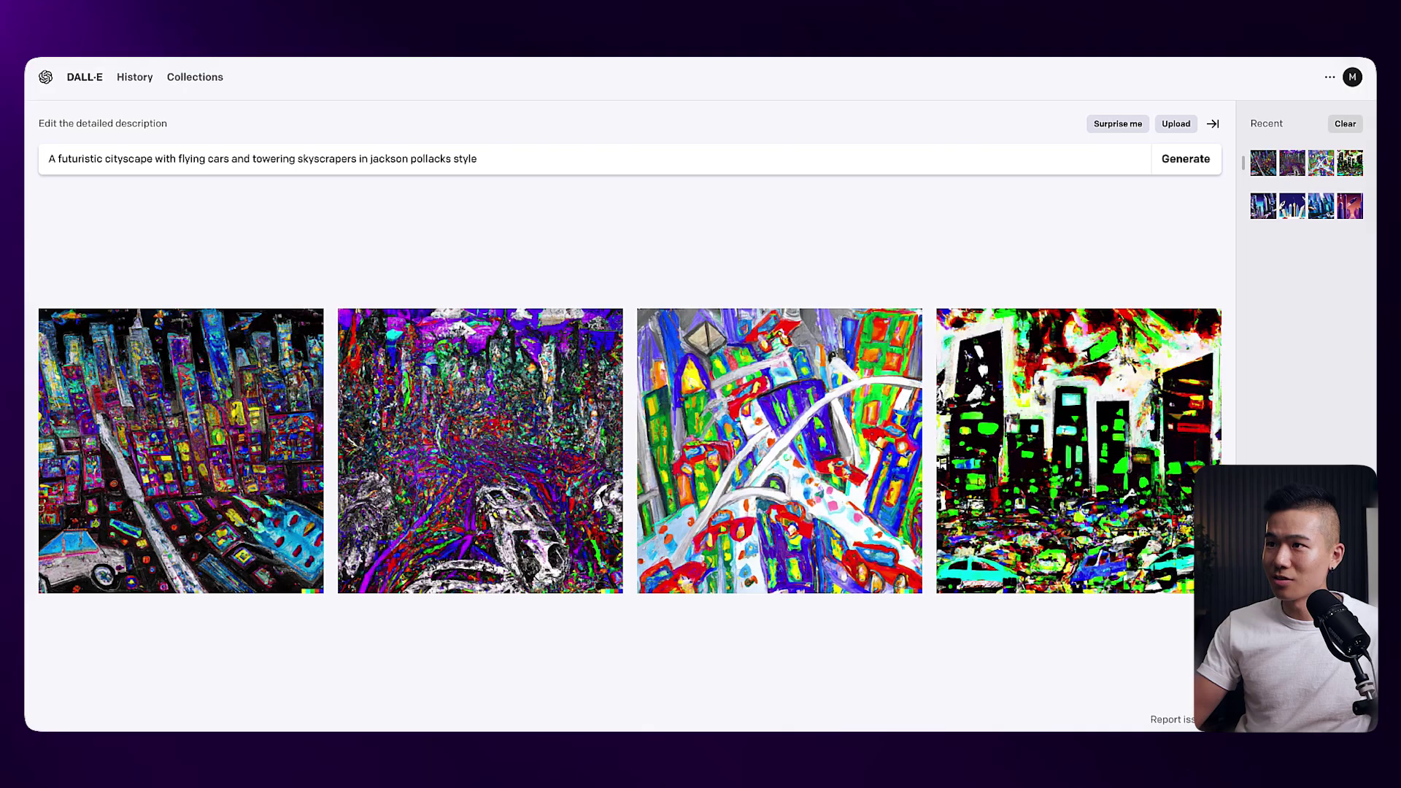
# Step: Switch to DALL-E, replace the whole prompt with the copied post-apocalyptic wasteland text and generate images
pyautogui.click(380, 155)
pyautogui.hotkey('ctrl', 'a')
pyautogui.hotkey('ctrl', 'v')
pyautogui.press('Return')
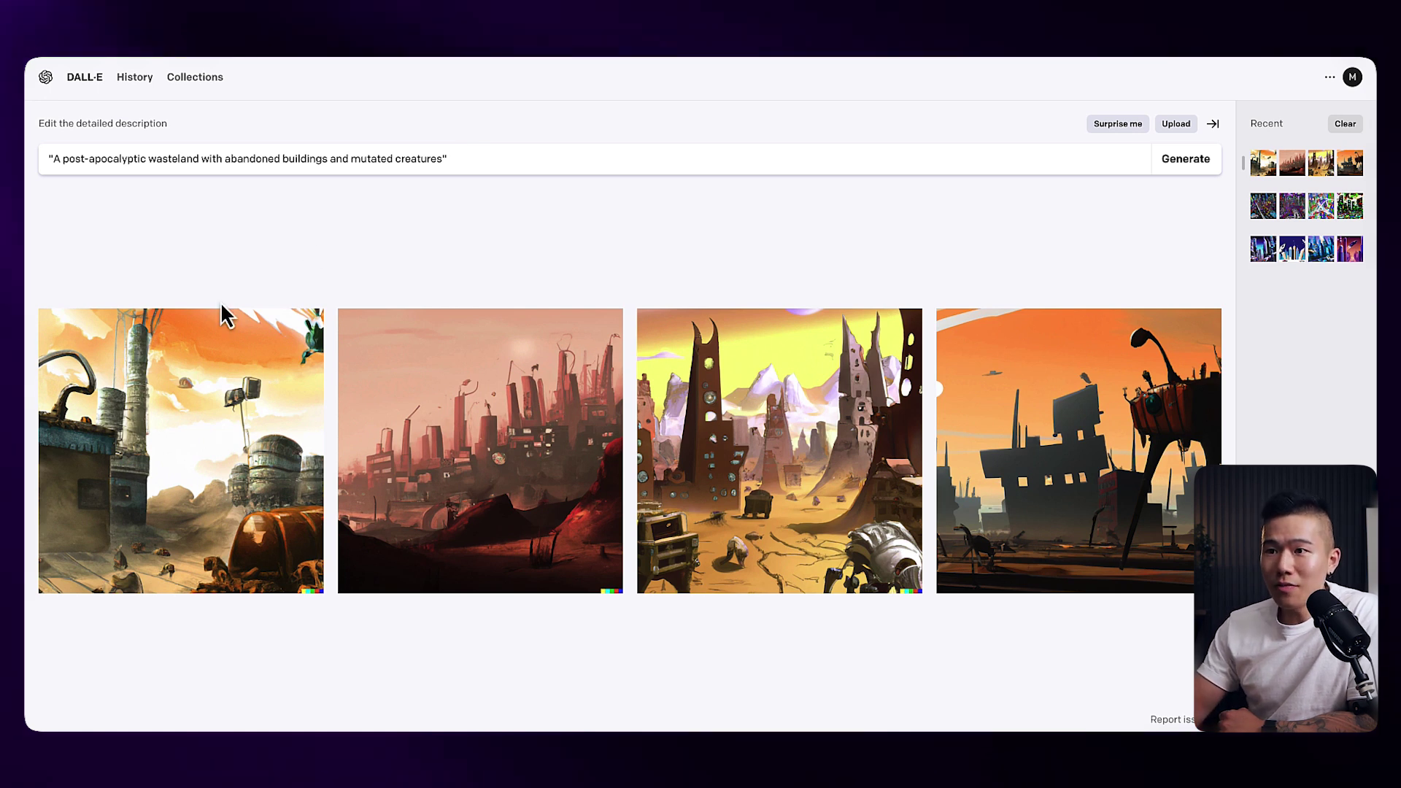
# Step: View the first post-apocalyptic image enlarged and return to the set of generated images
pyautogui.click(210, 325)
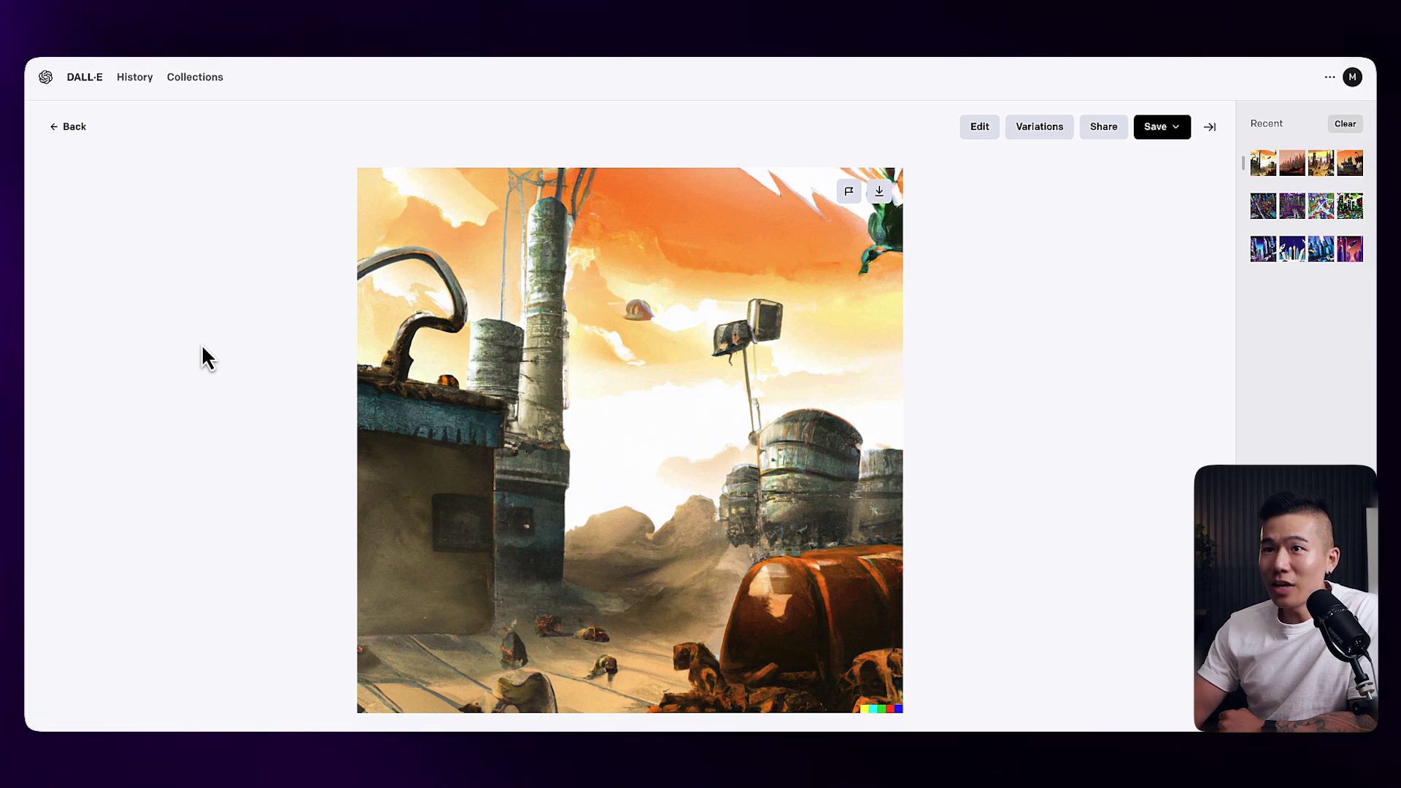
pyautogui.click(76, 129)
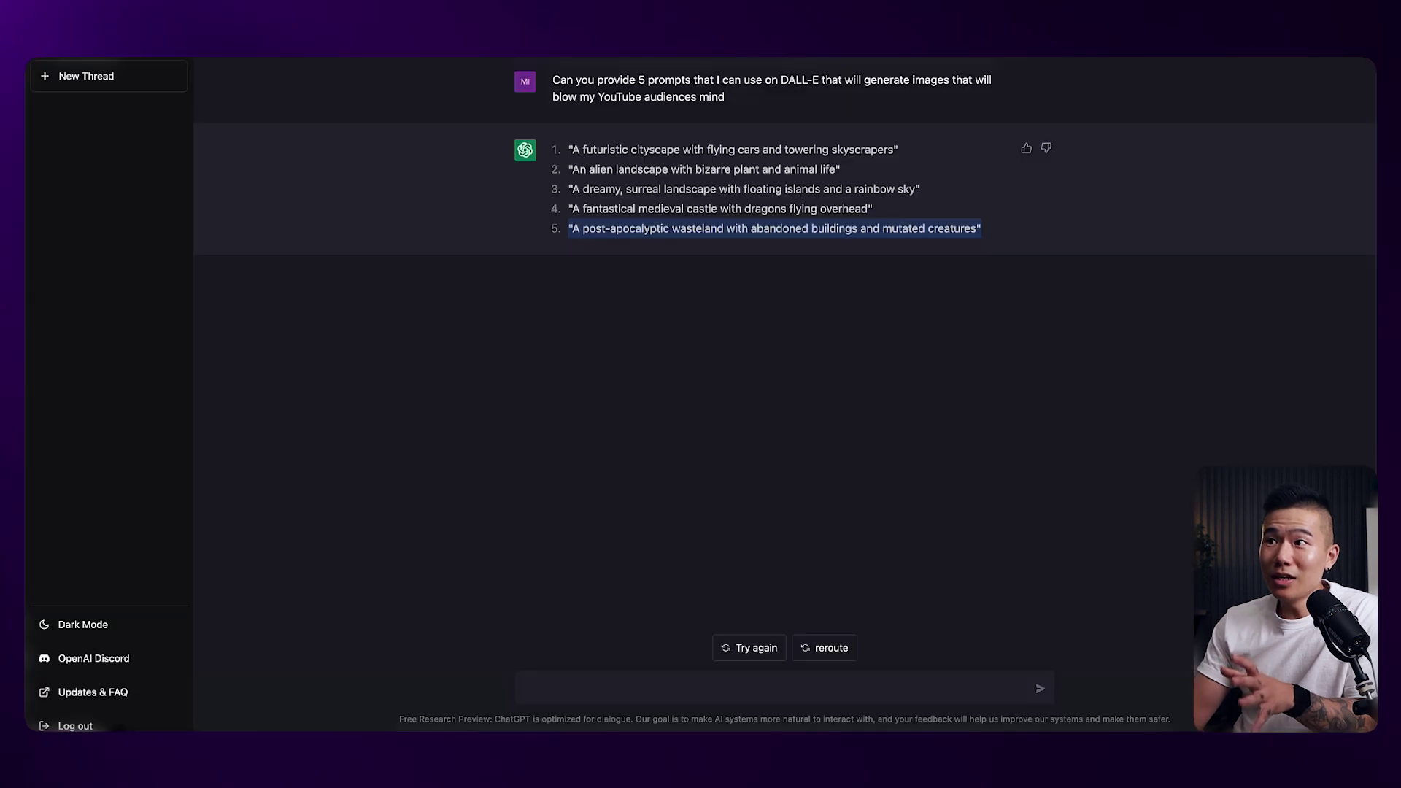
# Step: Return to ChatGPT, clear the text selection and ask "How to become a UX designer in 3 months"
pyautogui.click(561, 355)
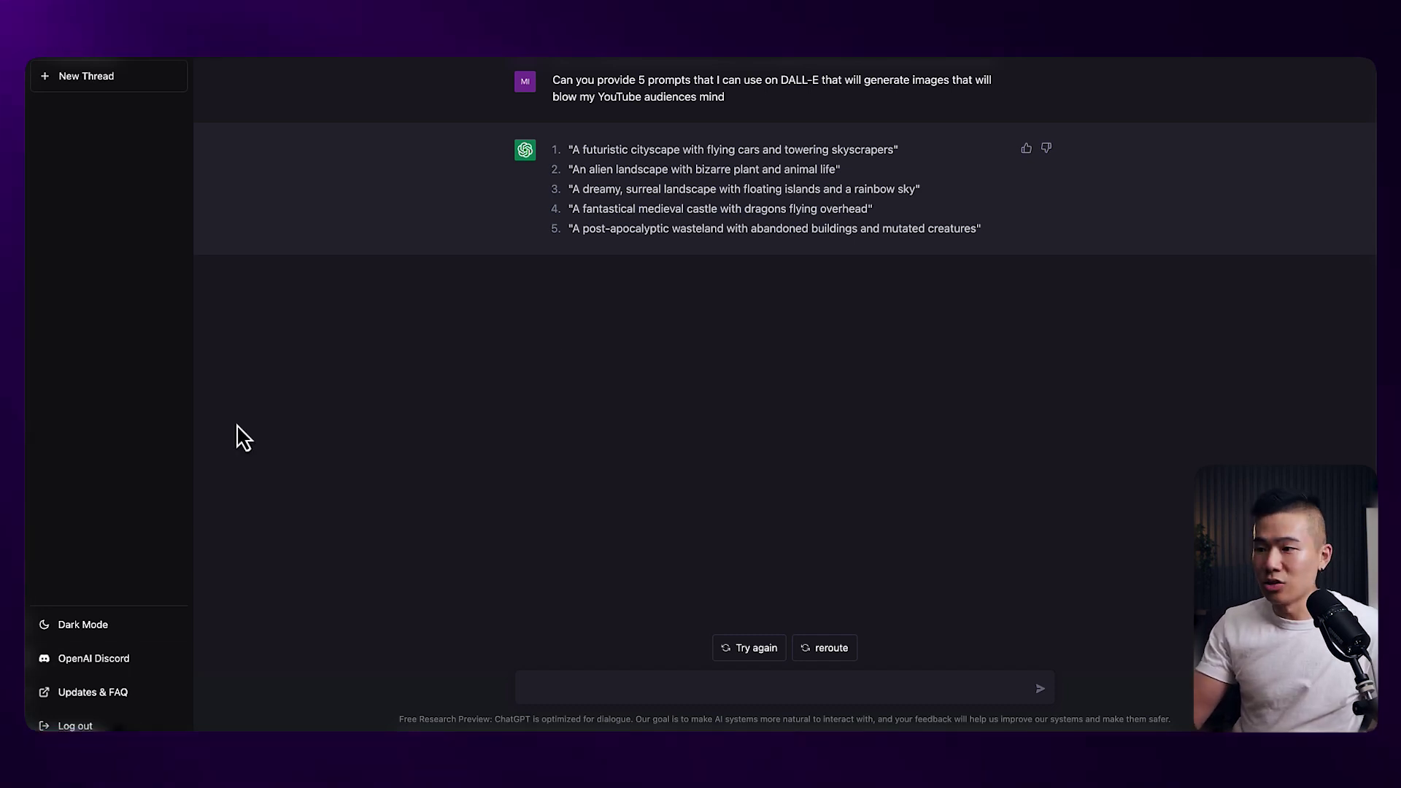
pyautogui.click(666, 691)
pyautogui.write('How to become a UX designer in 3 months')
pyautogui.press('Return')
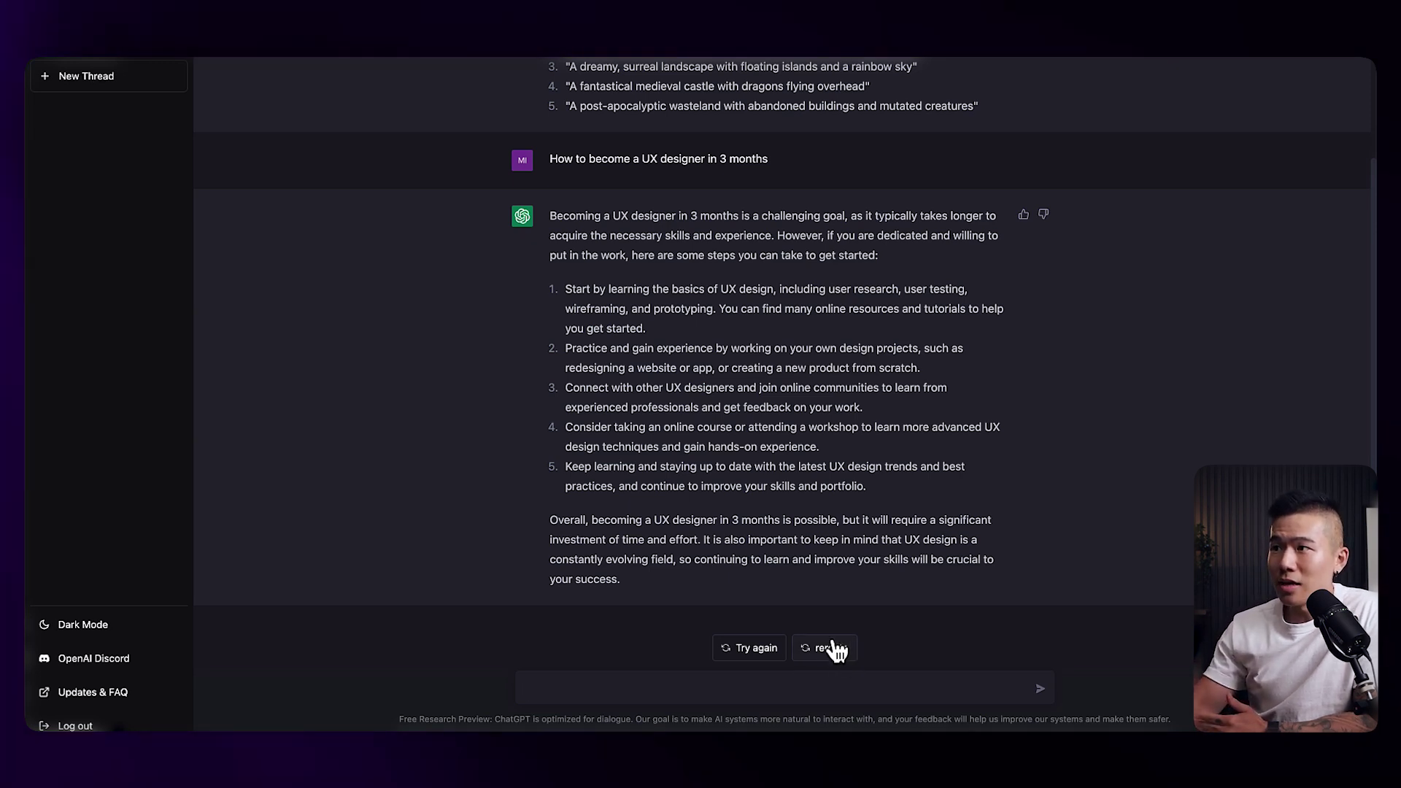
# Step: Highlight the words "challenging goal" in the answer's first sentence while reading it, and clear the highlight
pyautogui.moveTo(760, 216); pyautogui.dragTo(846, 213)
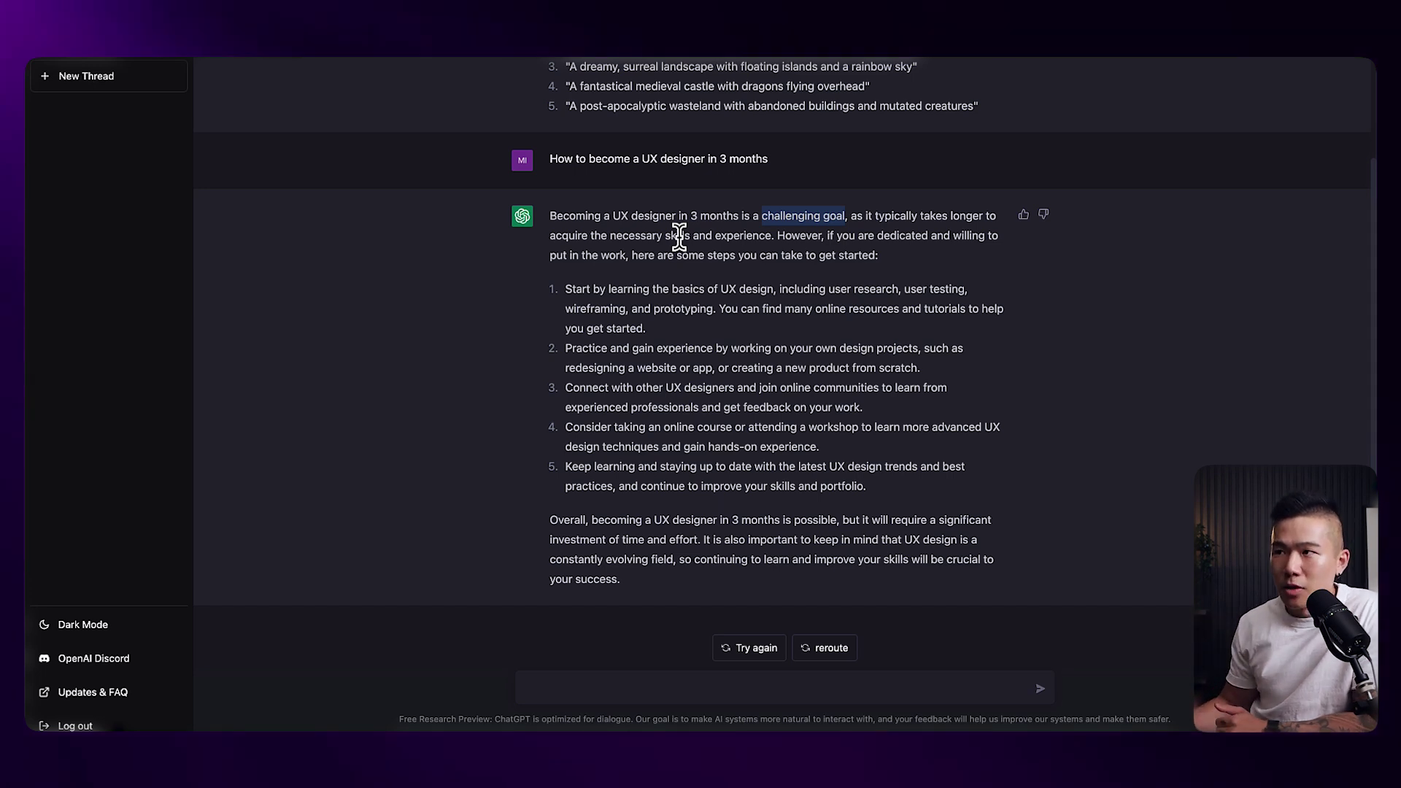
pyautogui.click(760, 215)
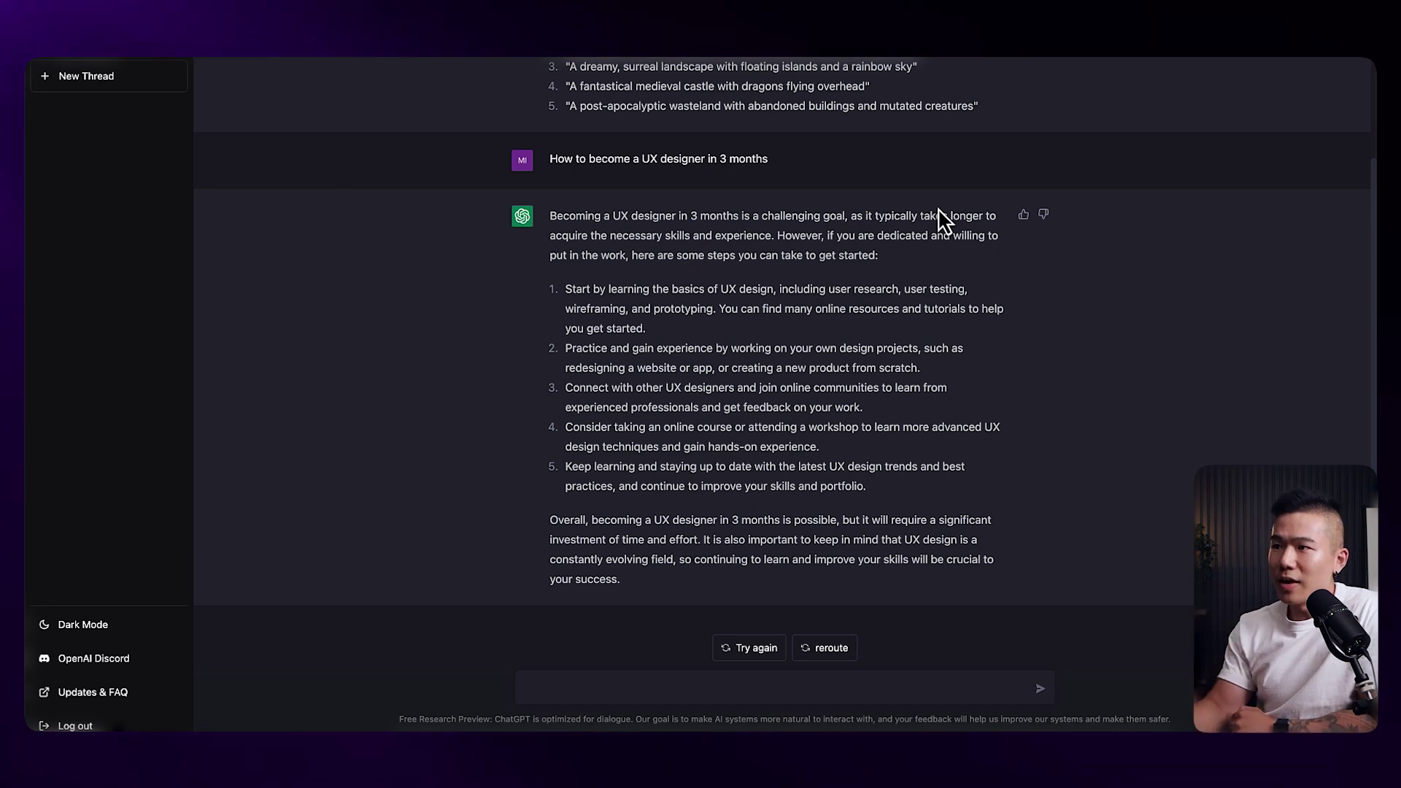
# Step: Read the UX designer answer, highlighting key phrases in its numbered steps and the first sentence of its closing paragraph
pyautogui.moveTo(270, 221); pyautogui.dragTo(467, 249)
pyautogui.click(583, 273)
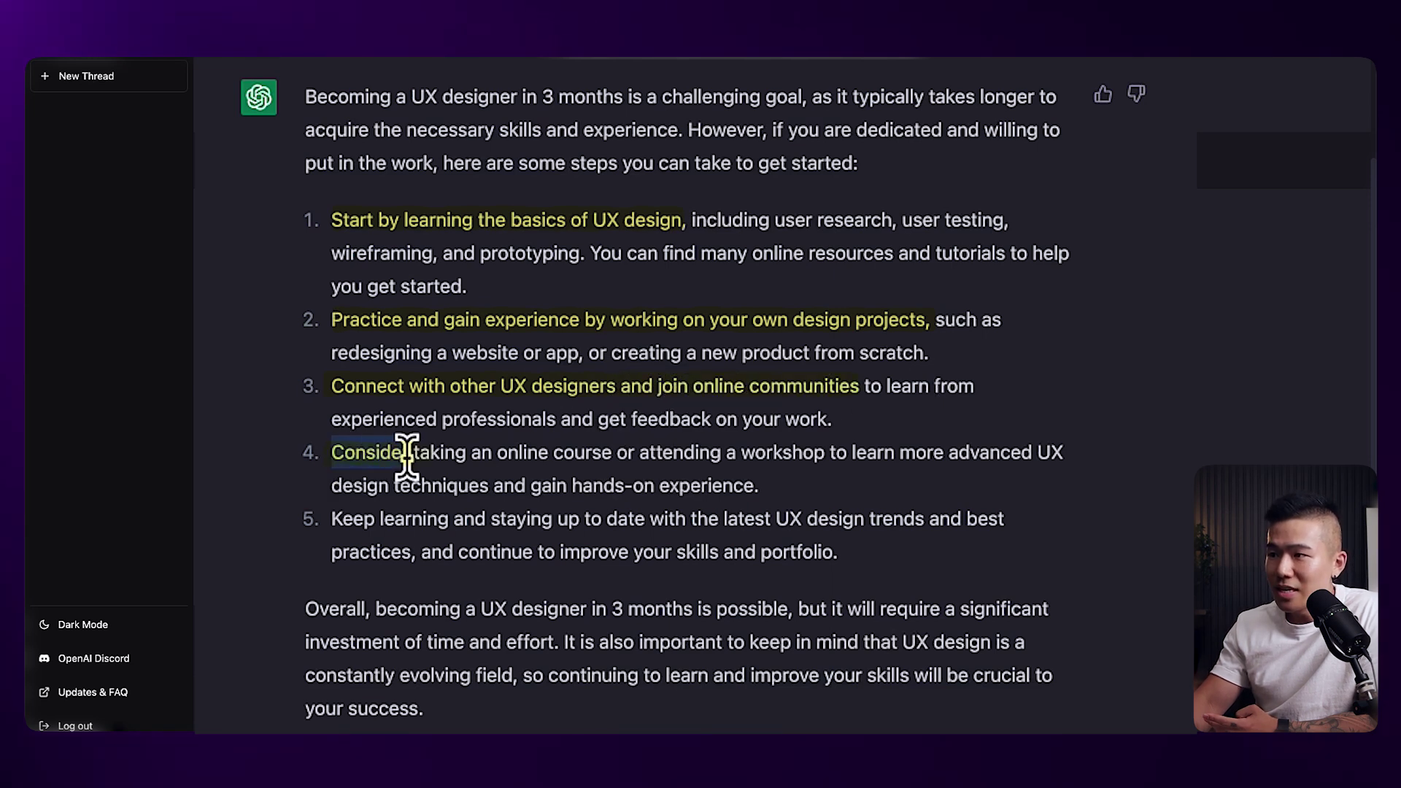
pyautogui.moveTo(593, 458); pyautogui.dragTo(824, 461)
pyautogui.moveTo(345, 521); pyautogui.dragTo(901, 524)
pyautogui.click(457, 615)
pyautogui.moveTo(306, 609); pyautogui.dragTo(559, 642)
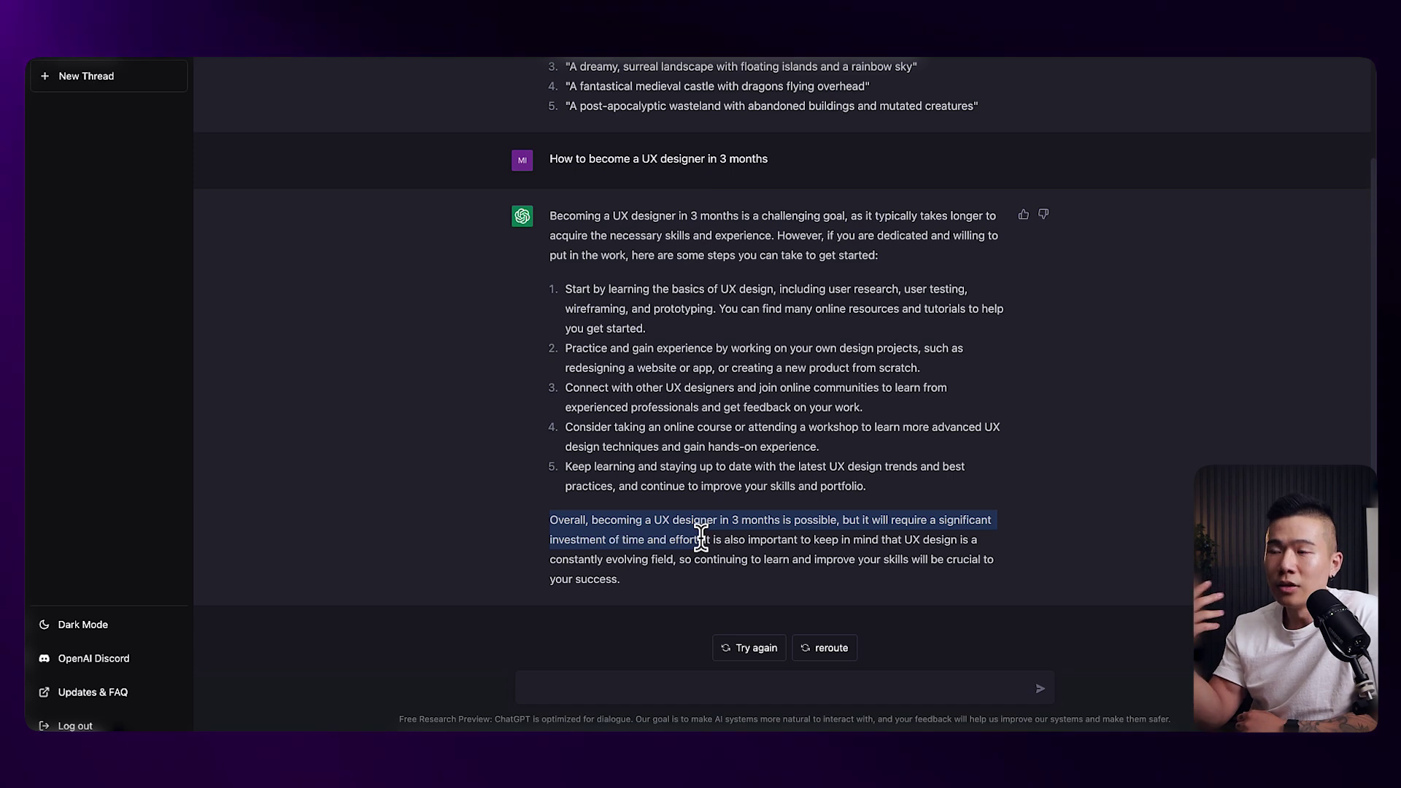
pyautogui.moveTo(701, 537); pyautogui.dragTo(702, 540)
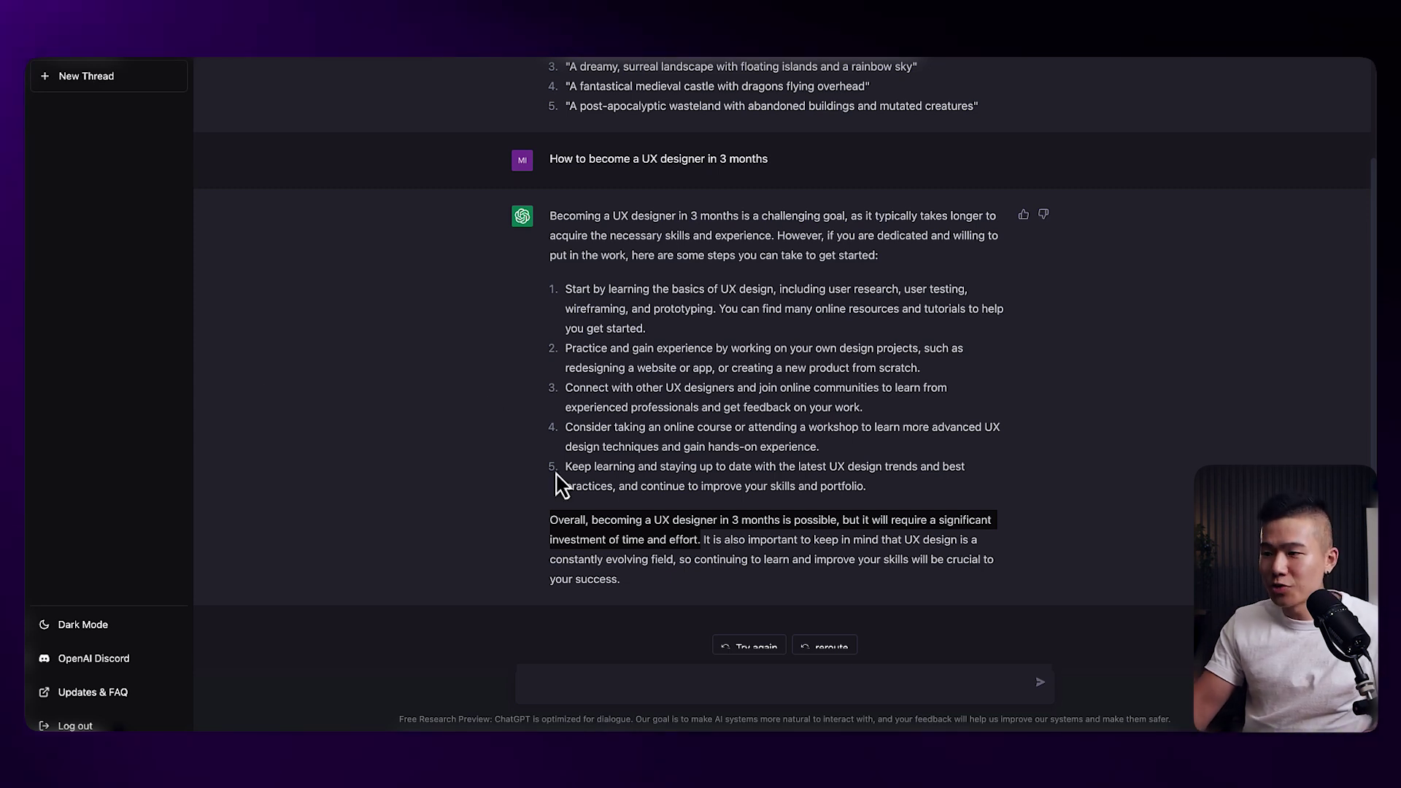
# Step: Ask ChatGPT "Can Sketch replace Figma in the next 5-10 years time as the go-to UI design tool"
pyautogui.click(676, 675)
pyautogui.write('Can Sketch replace Figma in the next 5-10 years time as the go-to UI design tool')
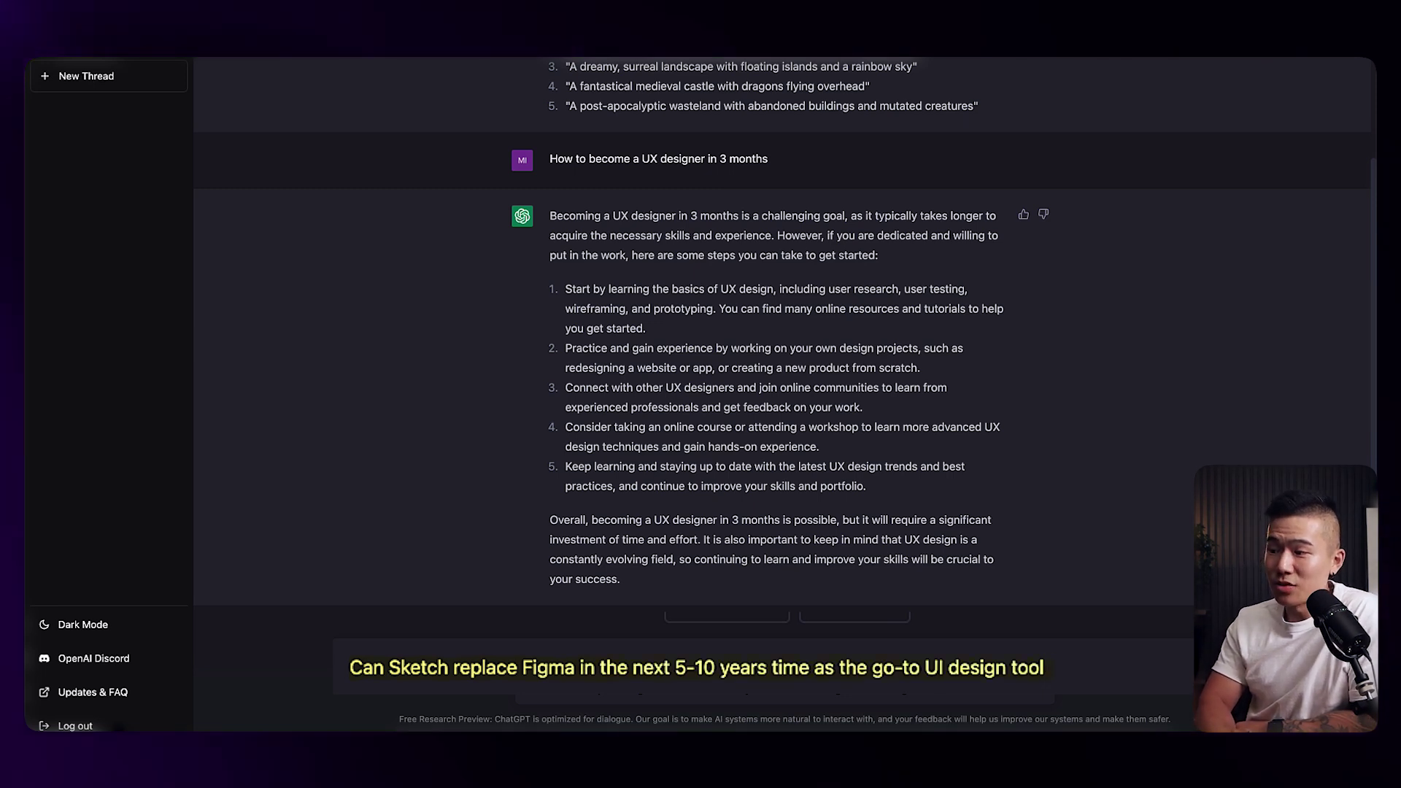
pyautogui.press('Return')
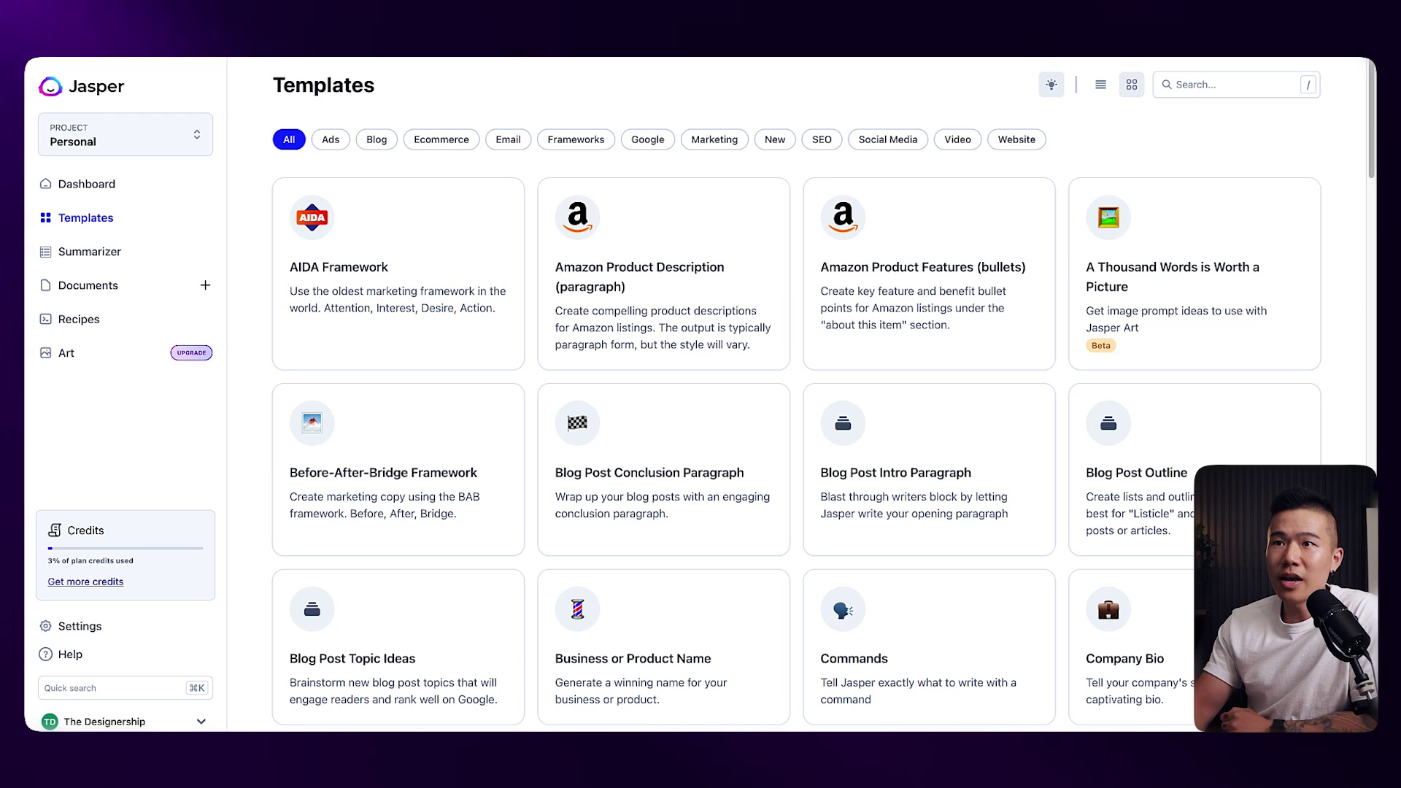
# Step: Switch to Jasper, browse its template library and open the Blog Post Intro Paragraph template
pyautogui.click(98, 234)
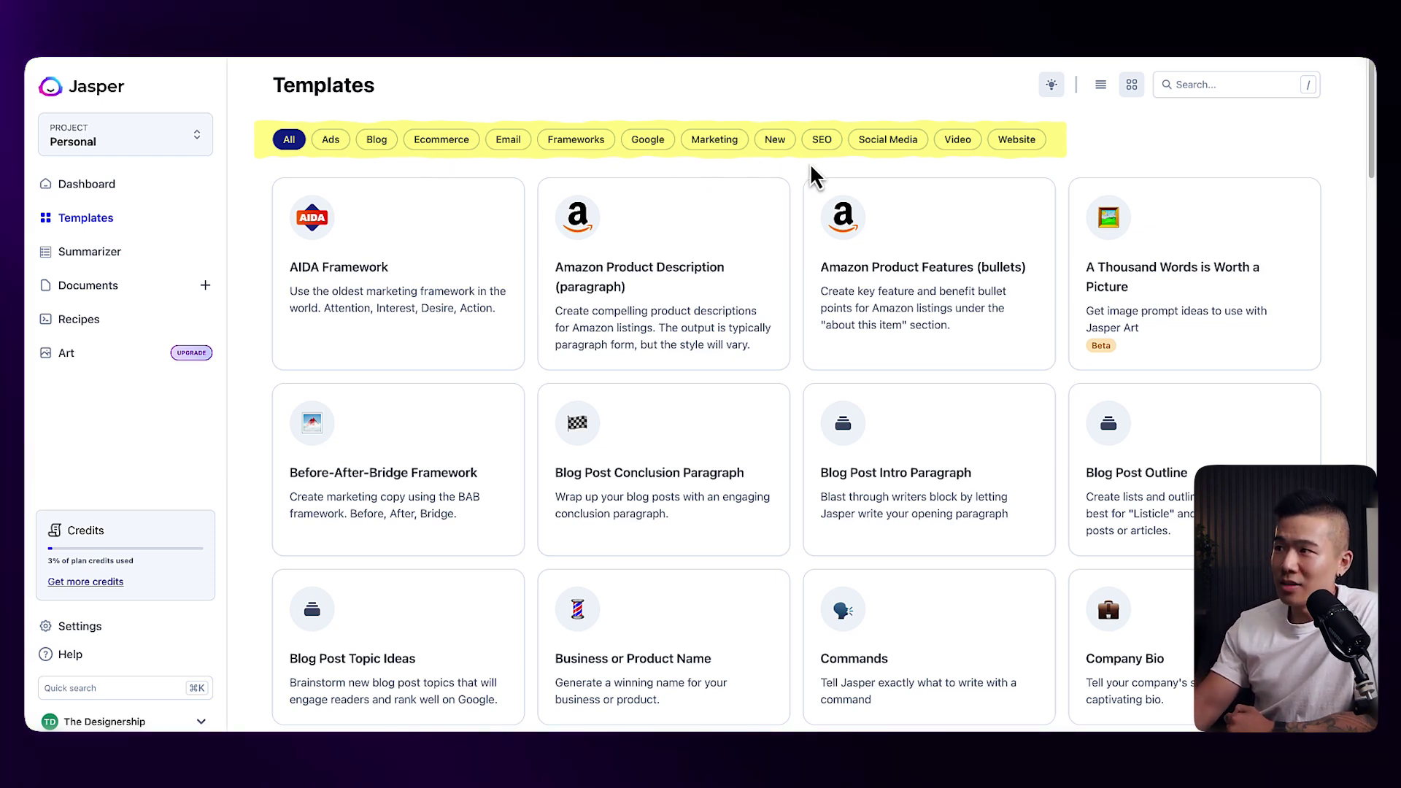
pyautogui.scroll(-2, 906, 156)
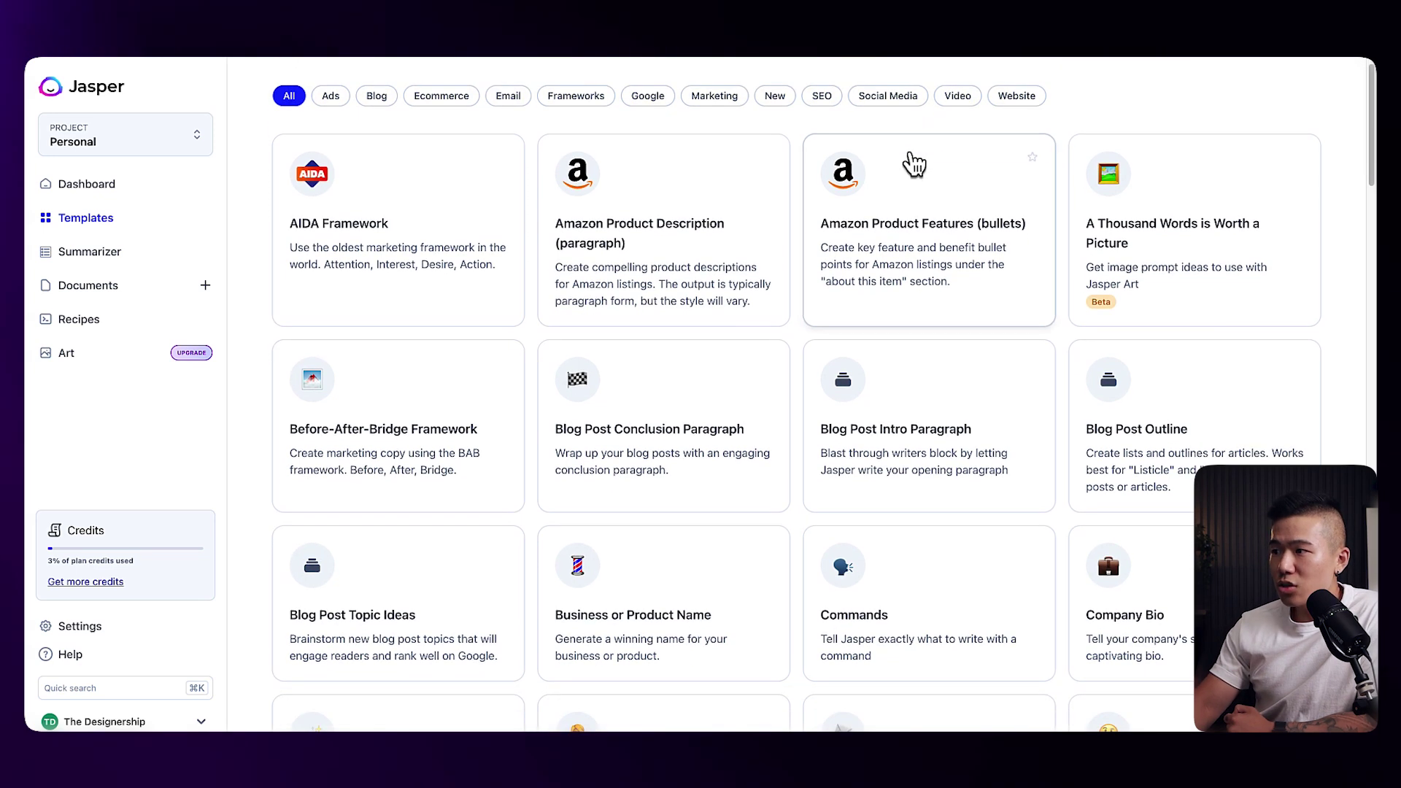
pyautogui.scroll(-2, 907, 156)
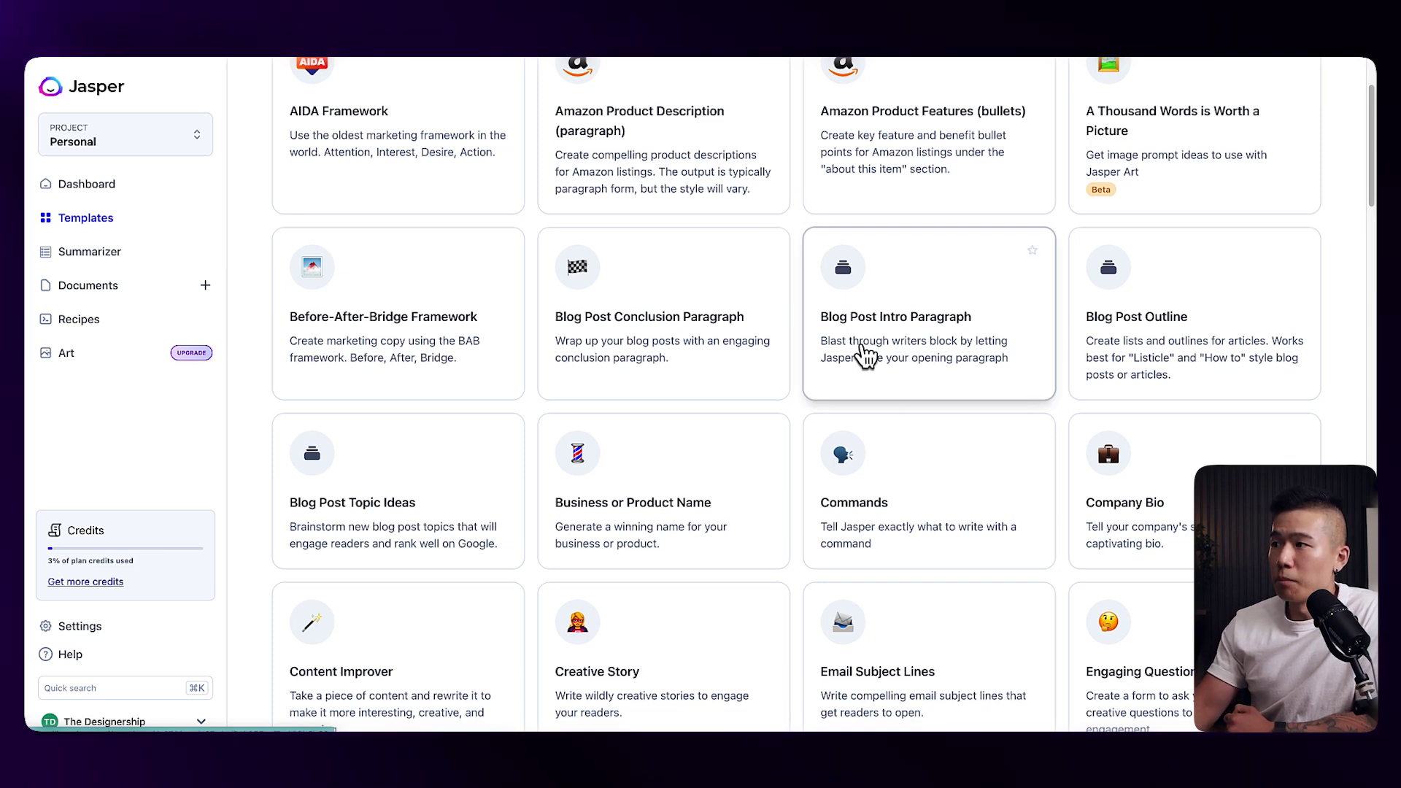
pyautogui.click(937, 349)
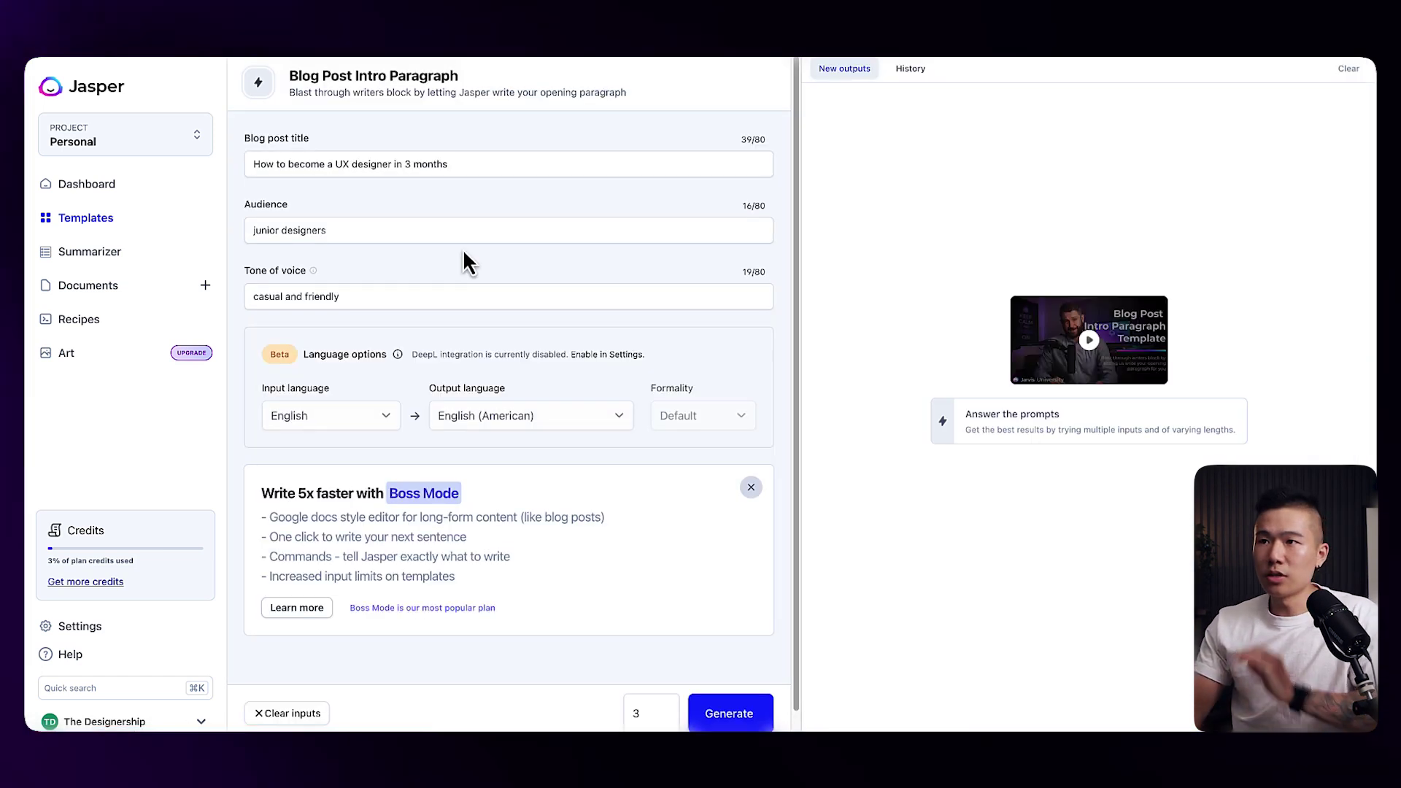
# Step: Generate 3 intros for "How to become a UX designer in 3 months", for junior designers in a casual and friendly tone
pyautogui.click(420, 170)
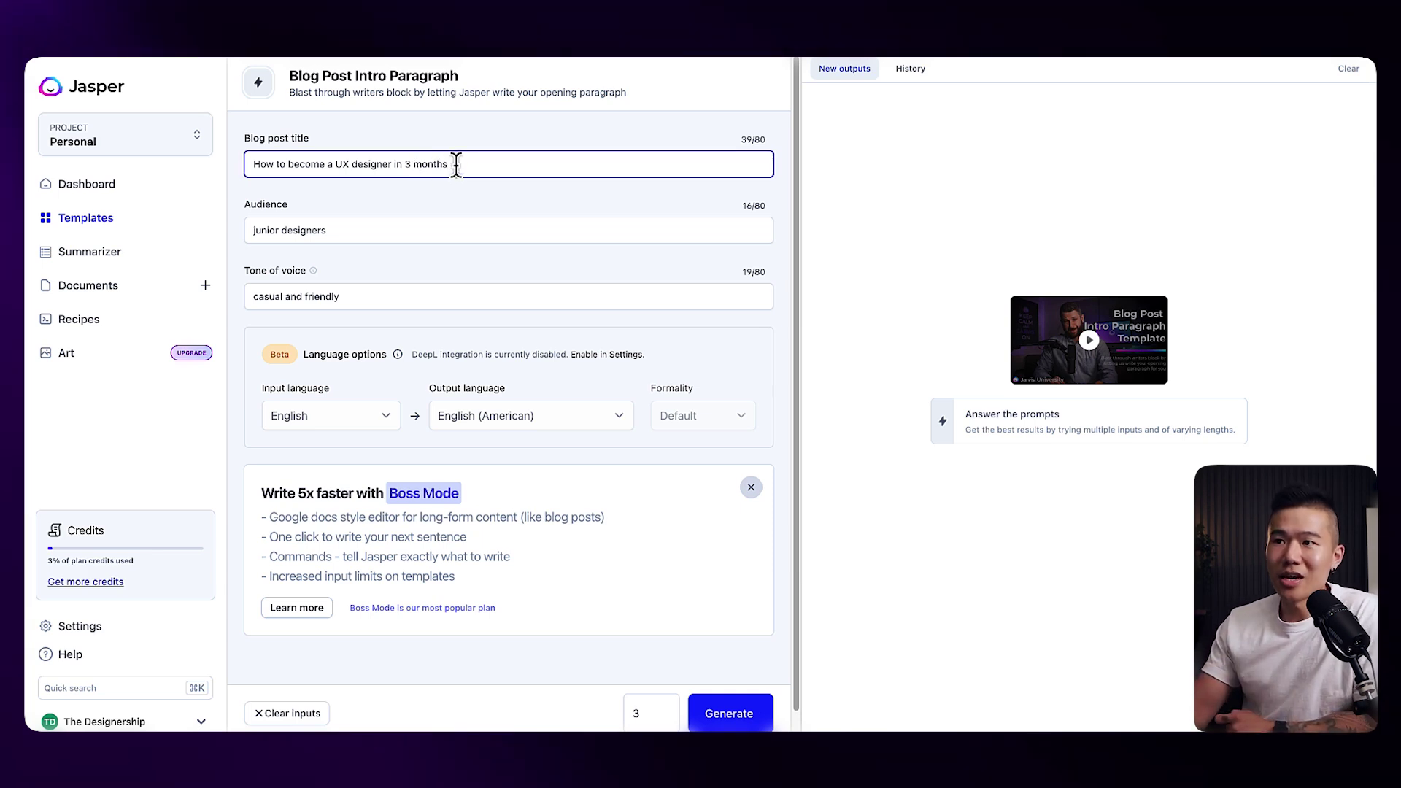
pyautogui.click(350, 232)
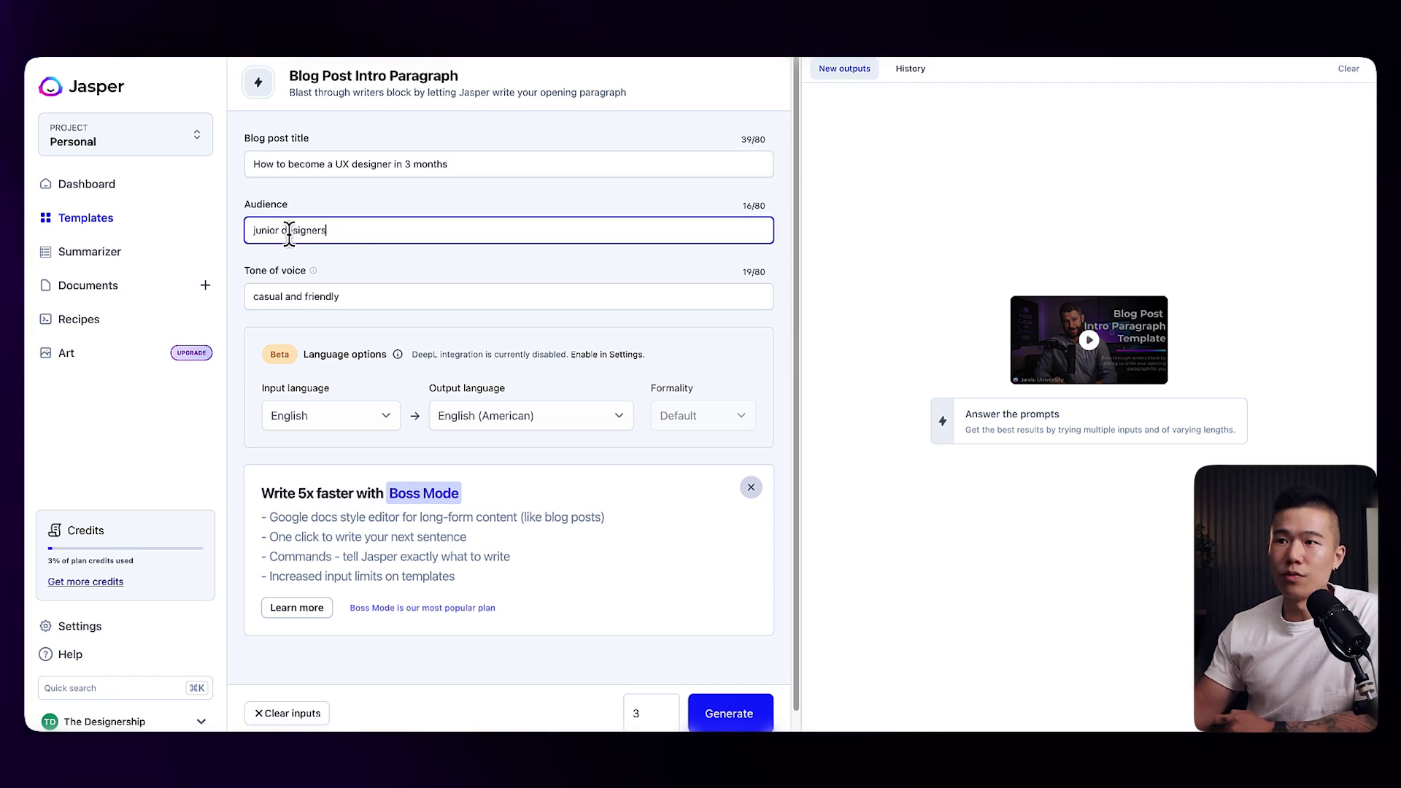
pyautogui.click(723, 715)
pyautogui.click(722, 715)
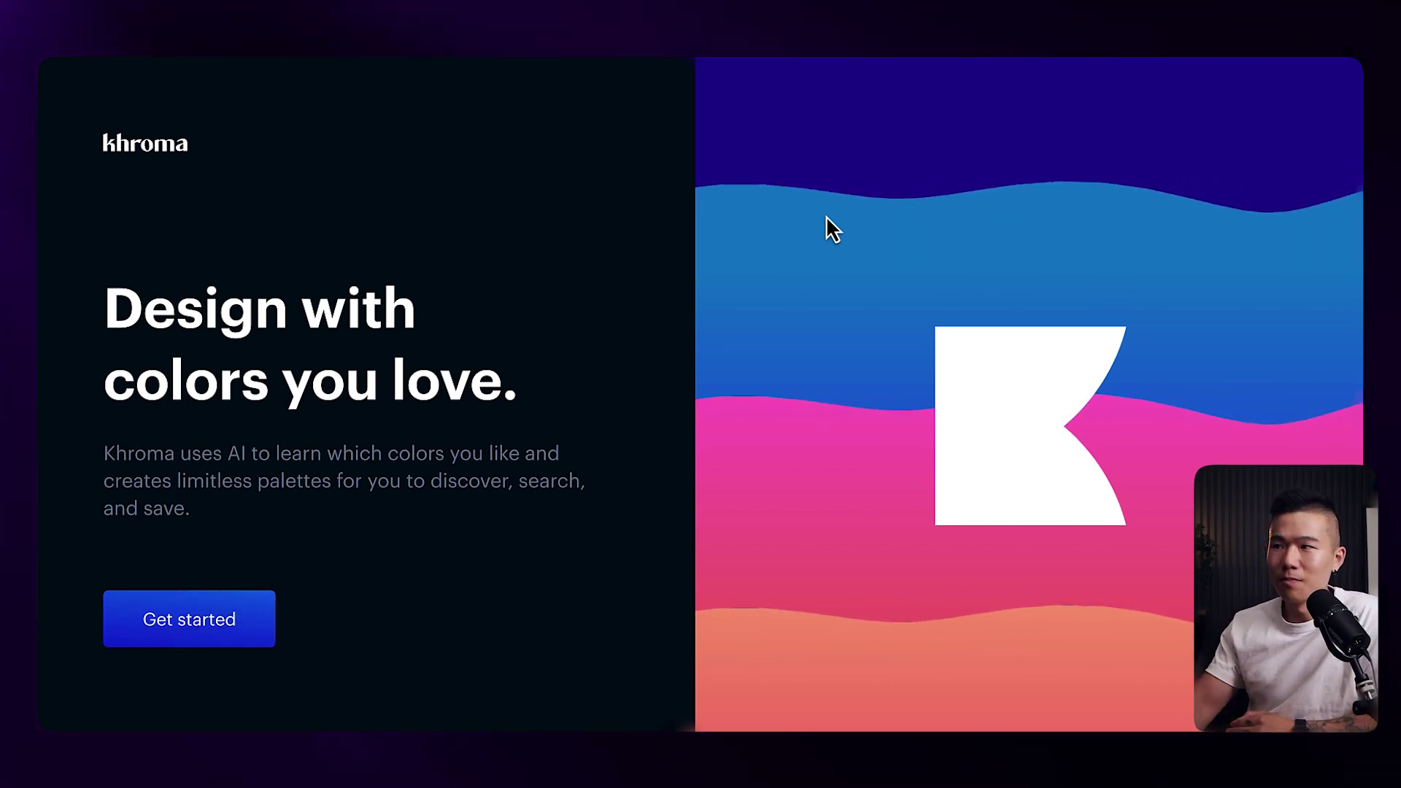
# Step: Get started in Khroma and choose a wide variety of favorite colors, including Muted Light Magenta and Muted Light Violet
pyautogui.click(210, 619)
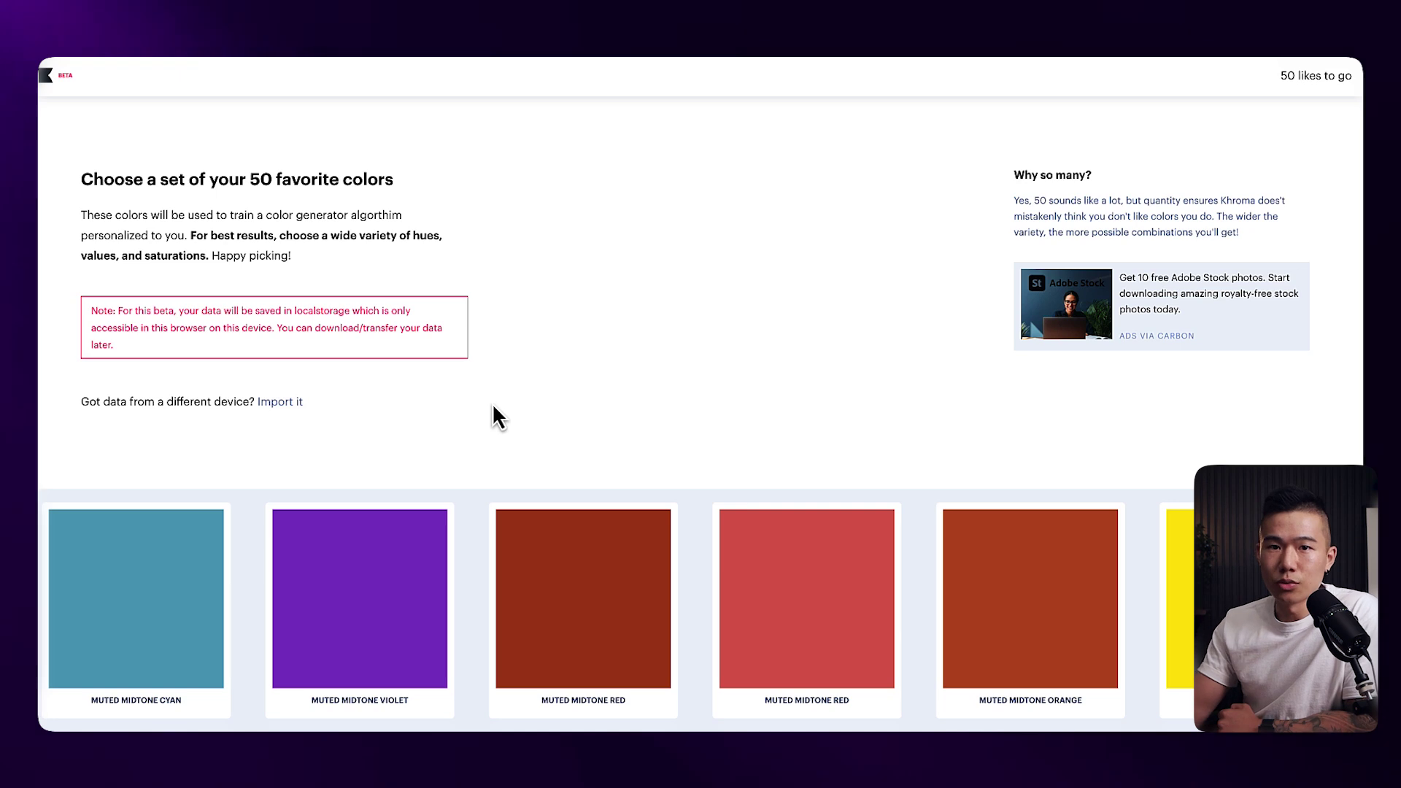
pyautogui.scroll(-5, 493, 413)
pyautogui.click(394, 448)
pyautogui.click(1047, 619)
pyautogui.scroll(-5, 1047, 620)
pyautogui.click(467, 204)
pyautogui.scroll(-5, 467, 204)
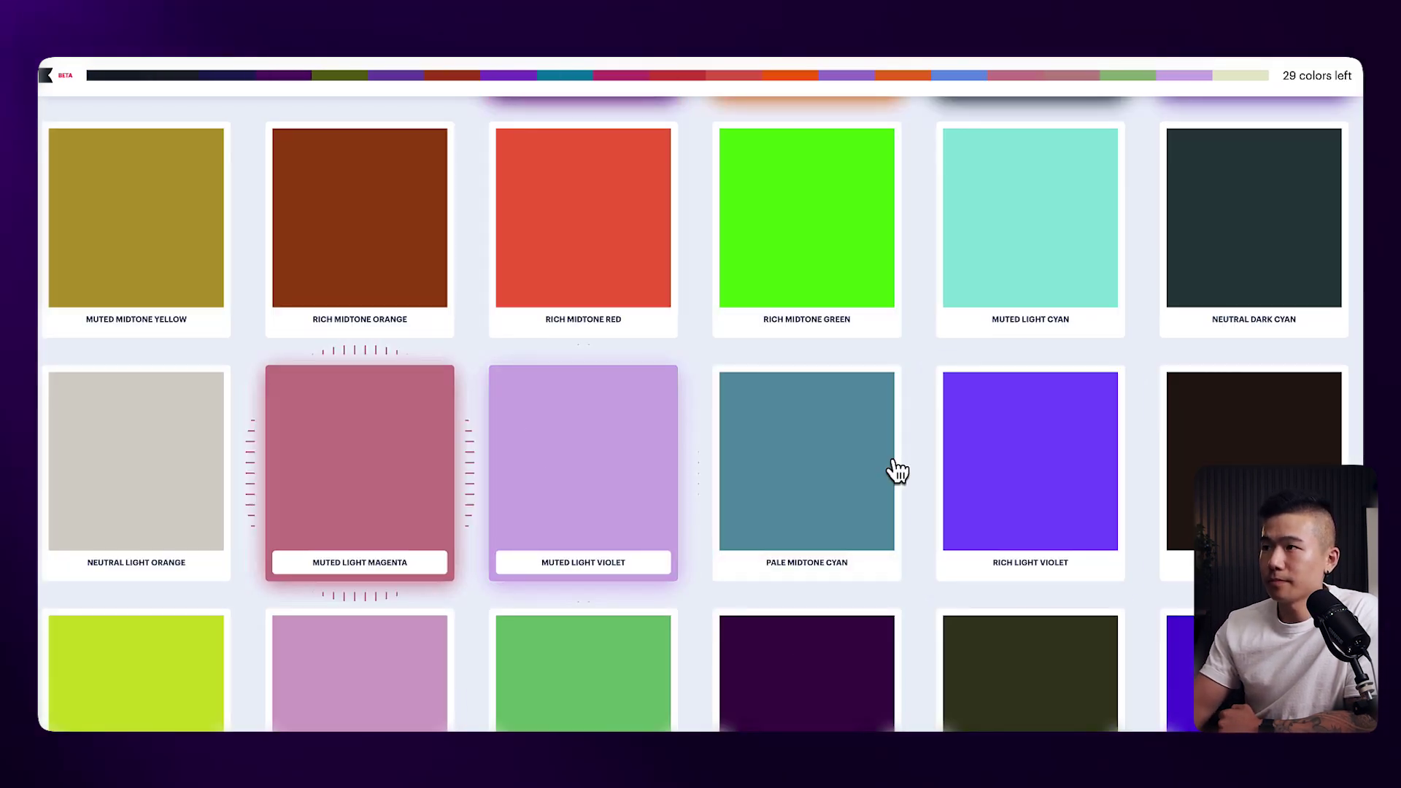
pyautogui.scroll(-3, 891, 466)
pyautogui.scroll(-3, 359, 588)
pyautogui.click(442, 602)
pyautogui.scroll(-3, 441, 602)
pyautogui.click(1182, 475)
pyautogui.scroll(-3, 1182, 475)
pyautogui.click(1007, 603)
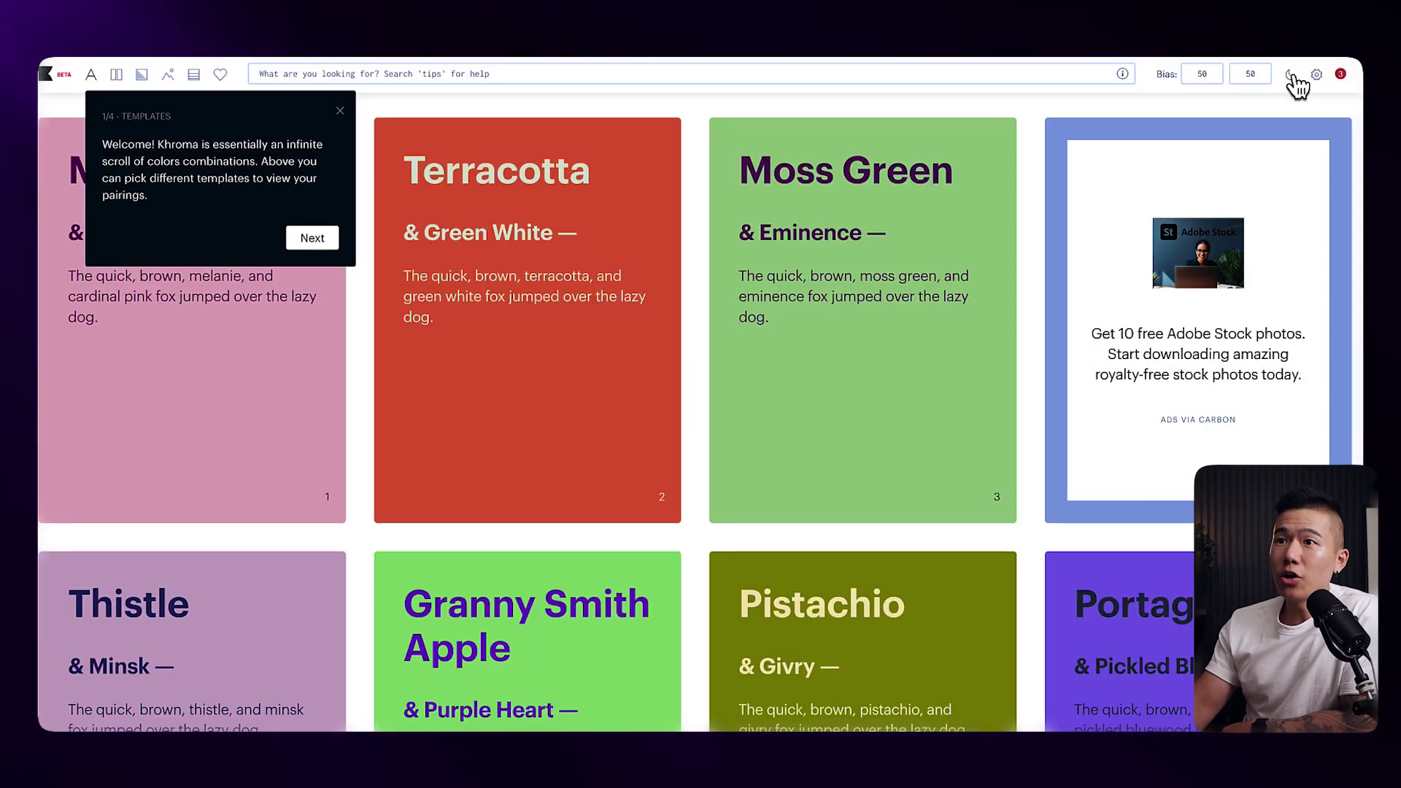
# Step: Go through the color generator's introductory tips, from Templates past the one explaining Bias
pyautogui.click(312, 239)
pyautogui.click(472, 226)
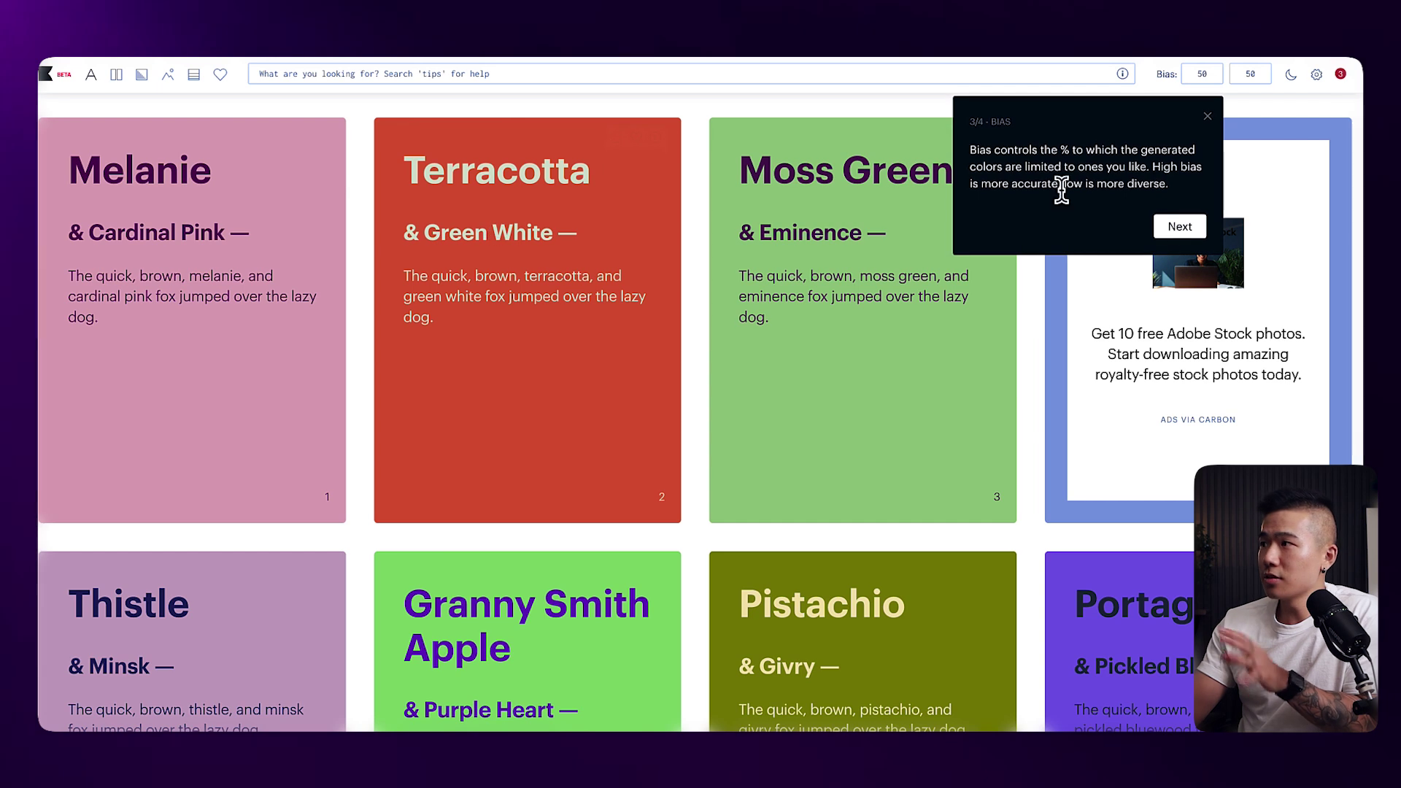
pyautogui.click(1179, 225)
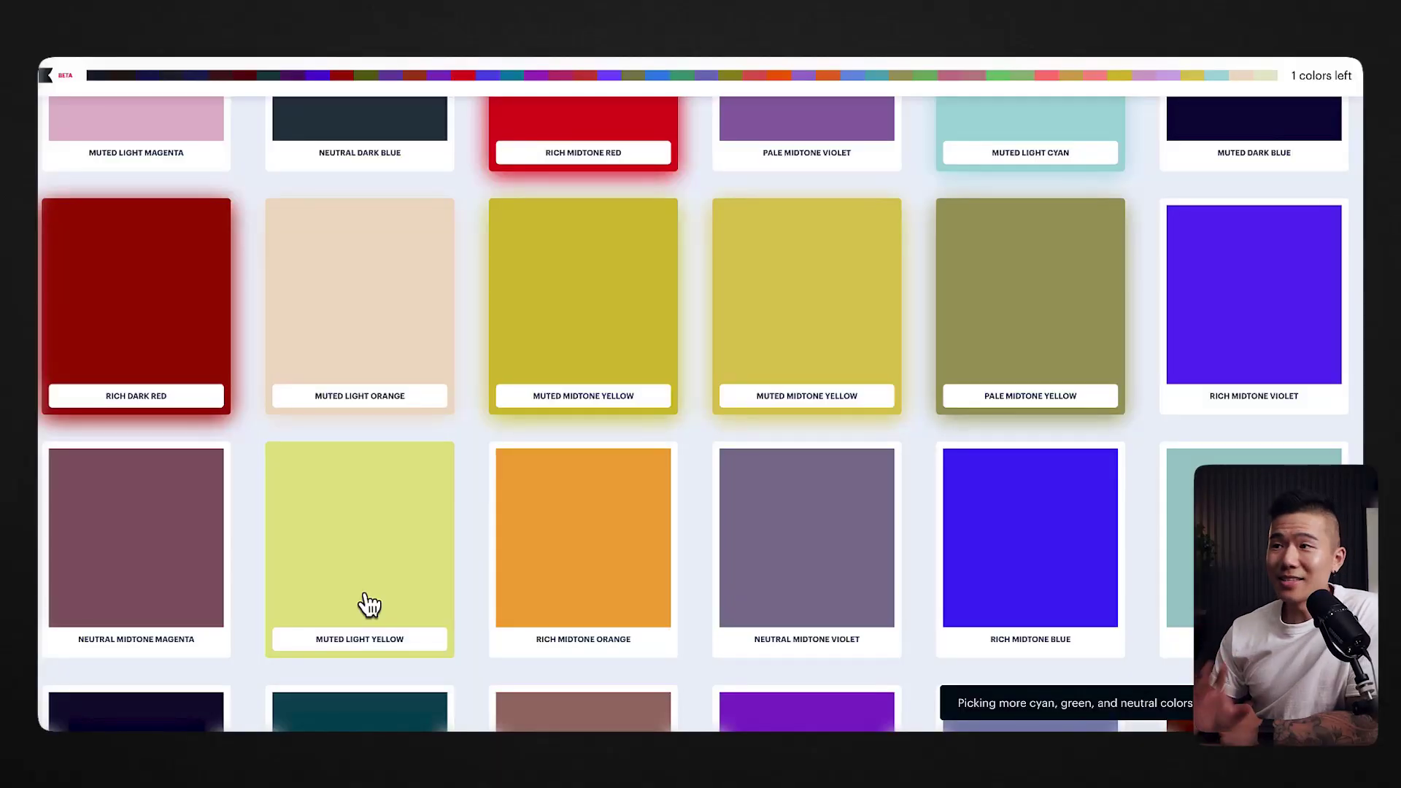
# Step: Add Muted Light Yellow as the last favorite color, dismiss the ready-to-train notice and start training the generator
pyautogui.click(370, 604)
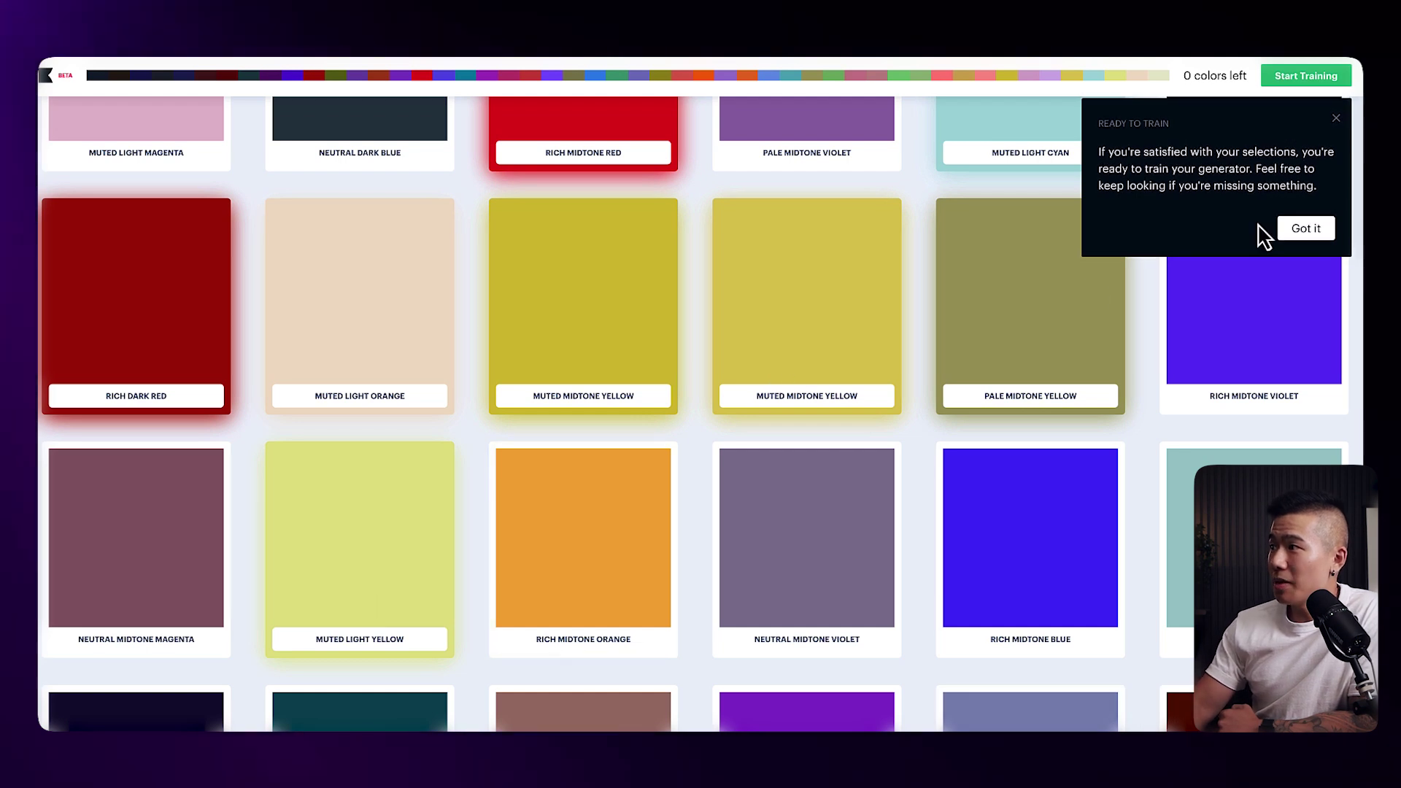
pyautogui.click(1309, 230)
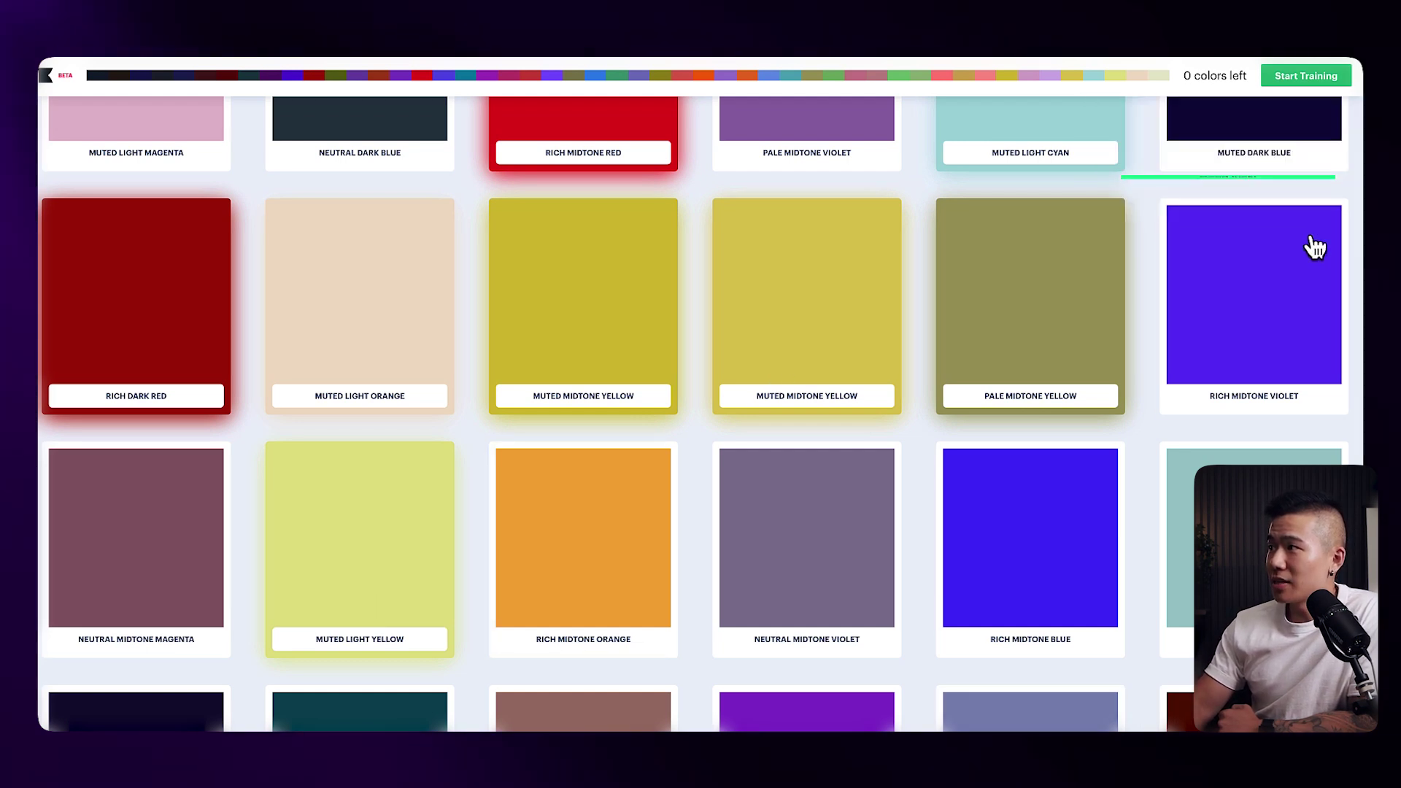
pyautogui.click(1299, 80)
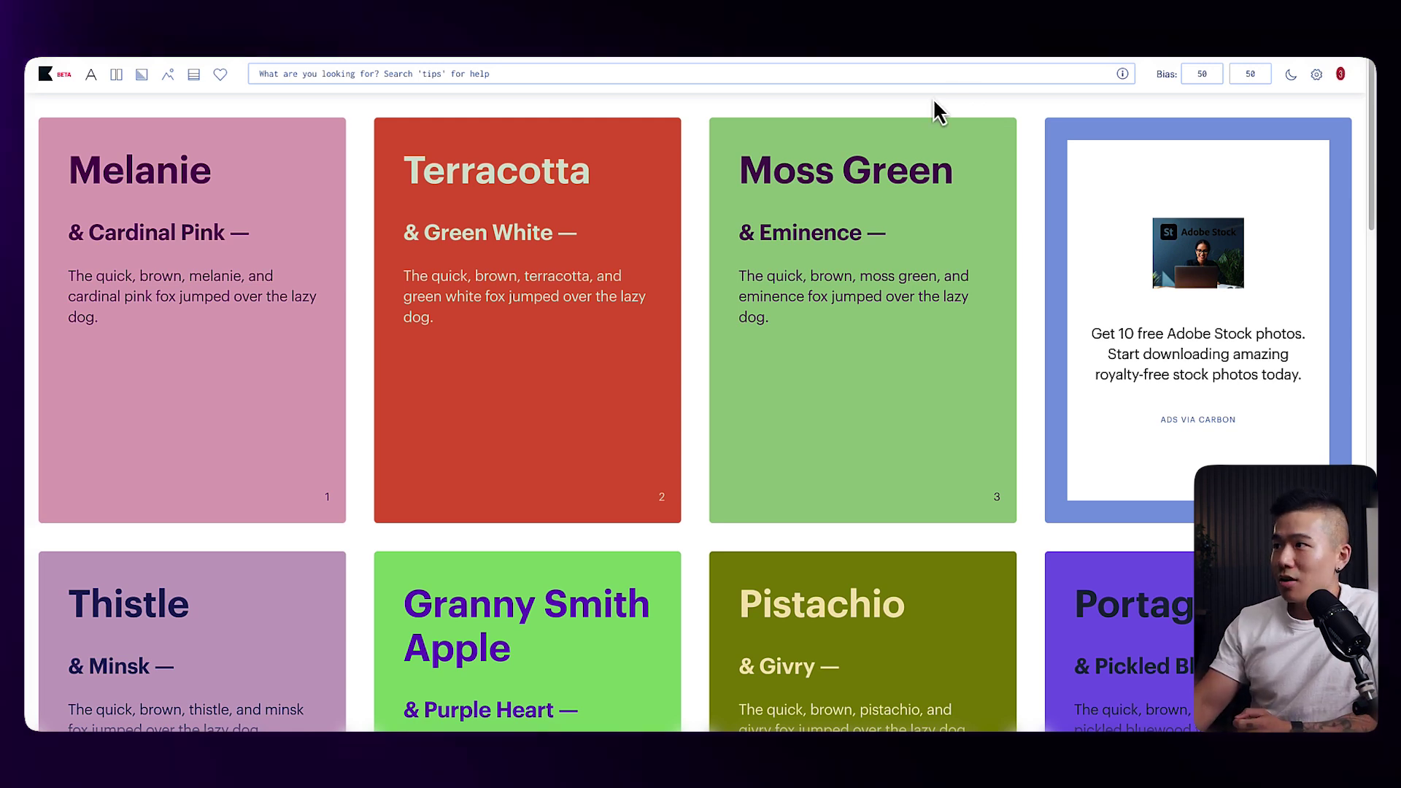
# Step: Swap the text and background colors on the Martinique, Portage & Seance, Picton Blue and Vista Blue cards
pyautogui.scroll(-3, 956, 109)
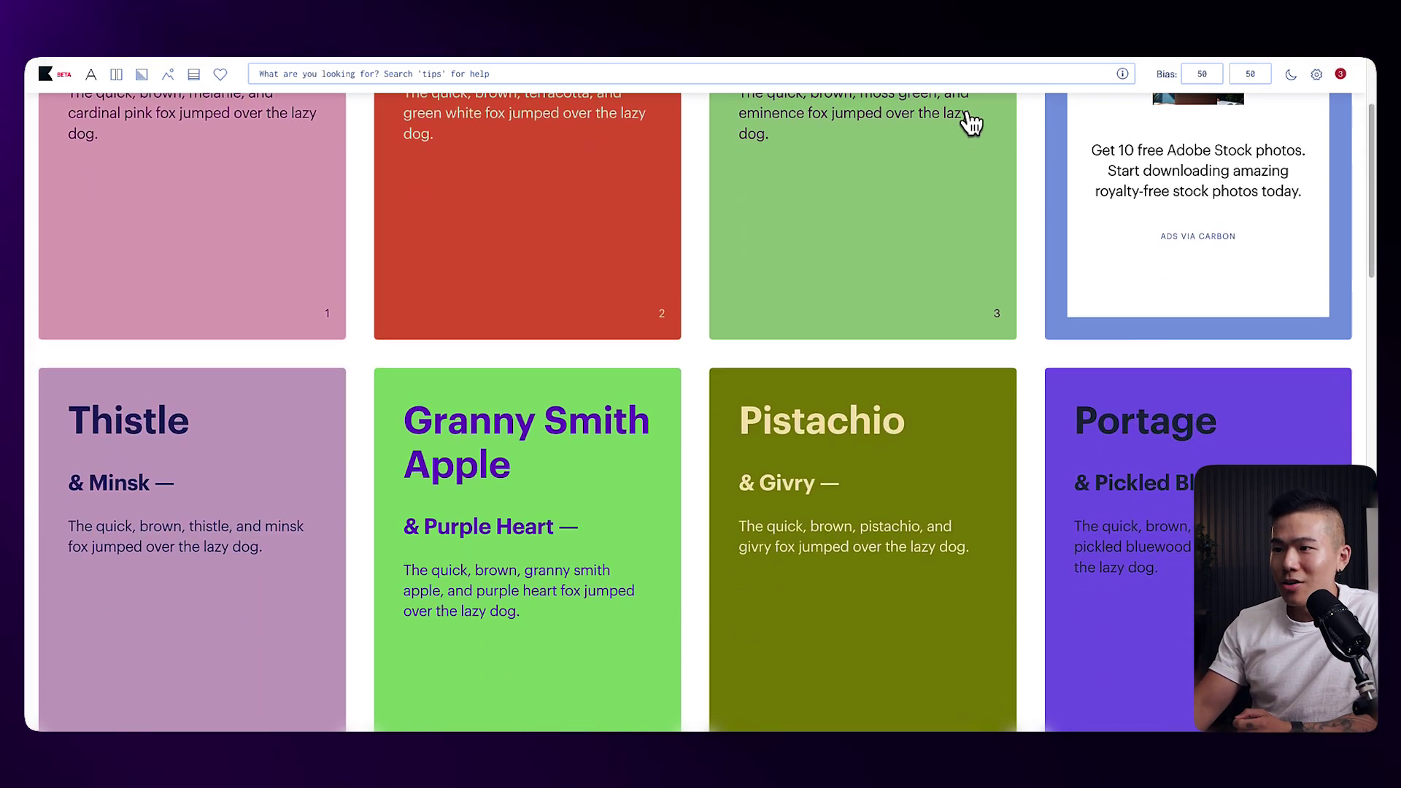
pyautogui.scroll(-2, 972, 122)
pyautogui.moveTo(642, 308)
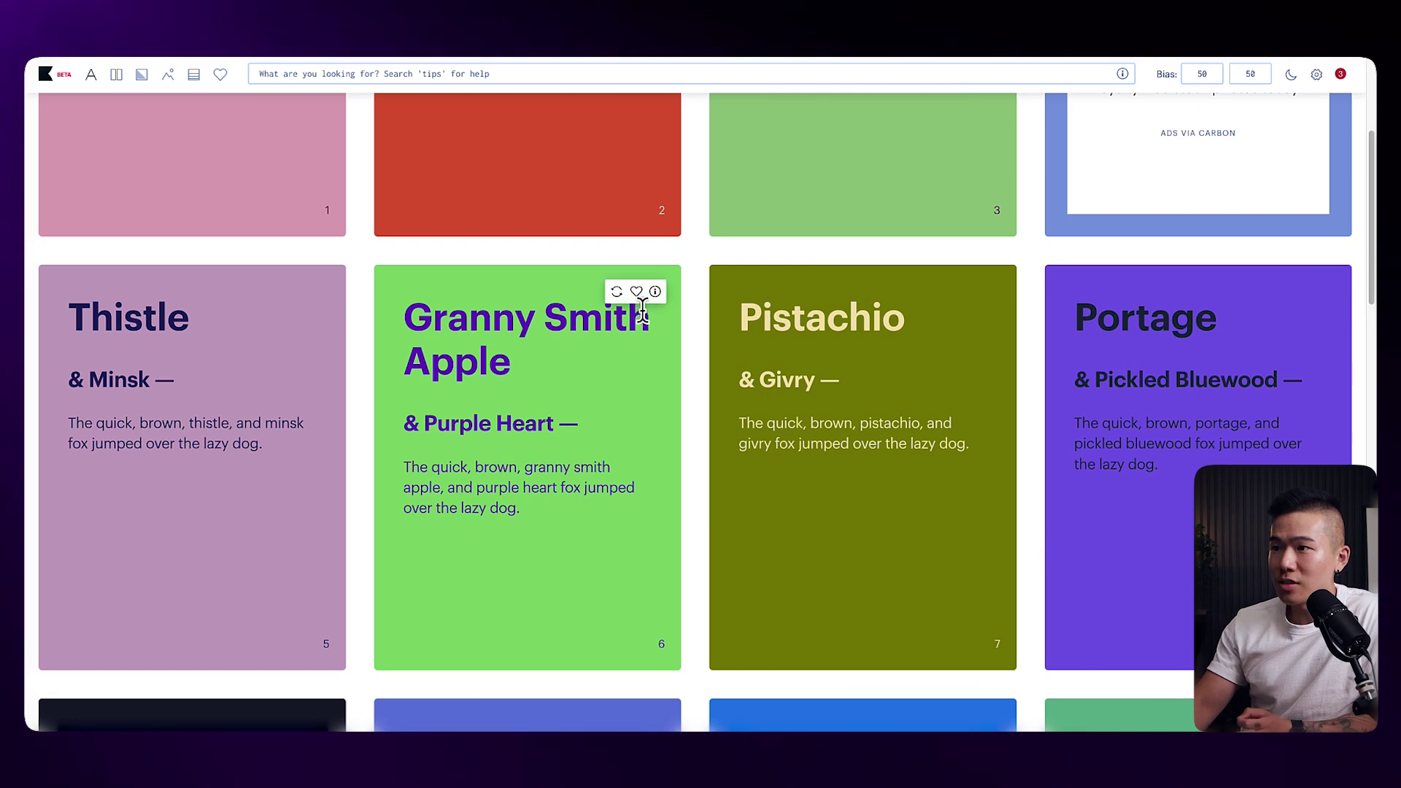
pyautogui.scroll(-8, 367, 259)
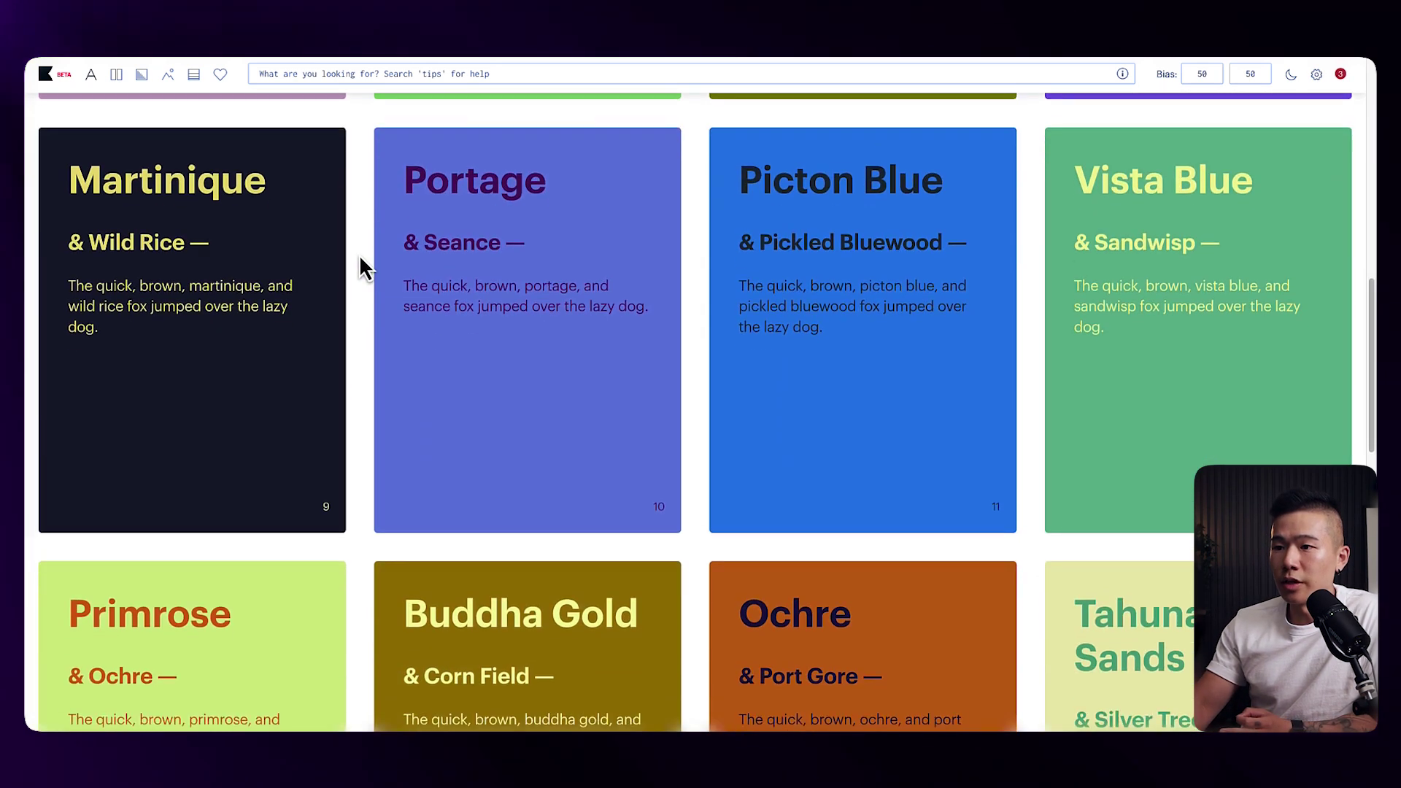
pyautogui.moveTo(313, 278)
pyautogui.click(281, 155)
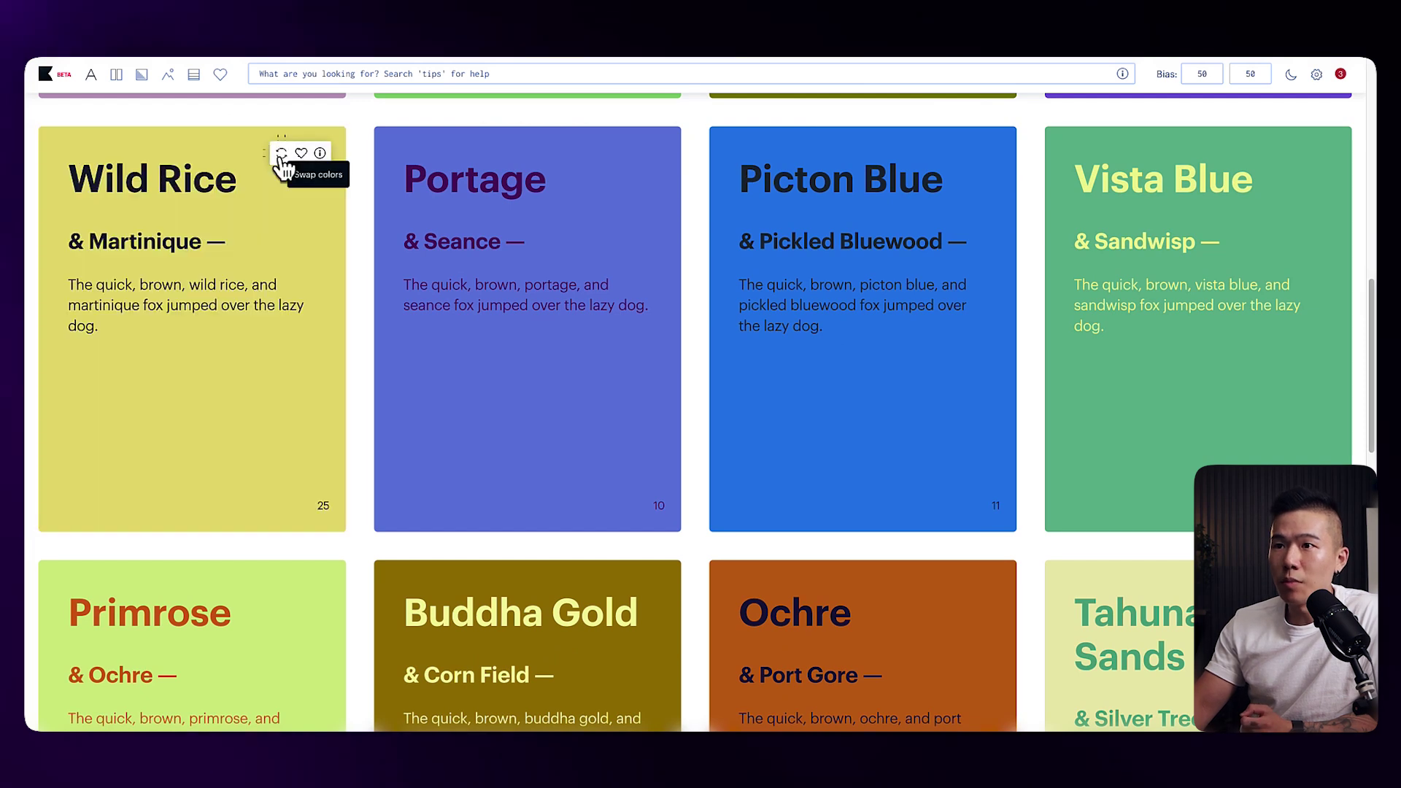
pyautogui.click(616, 148)
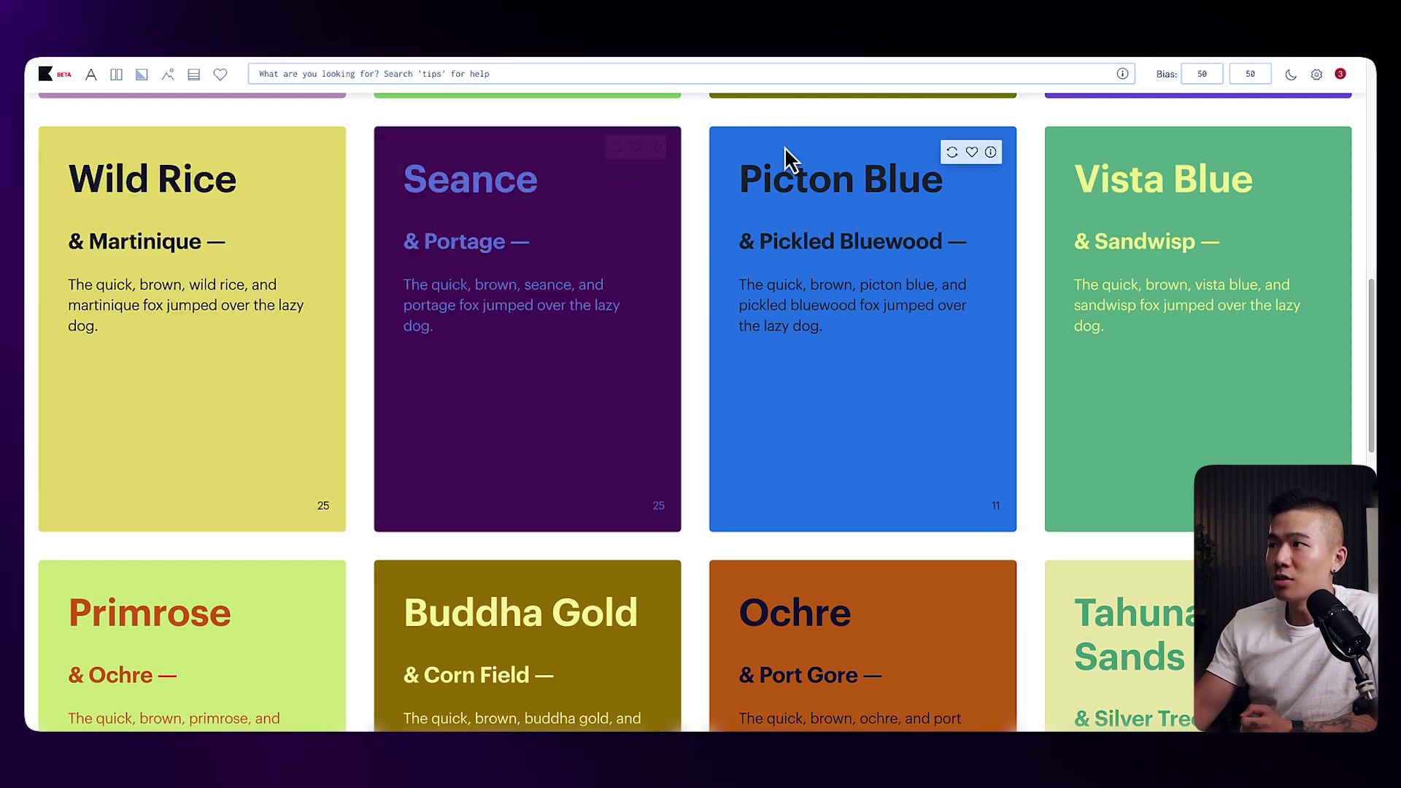
pyautogui.click(951, 152)
pyautogui.click(1287, 154)
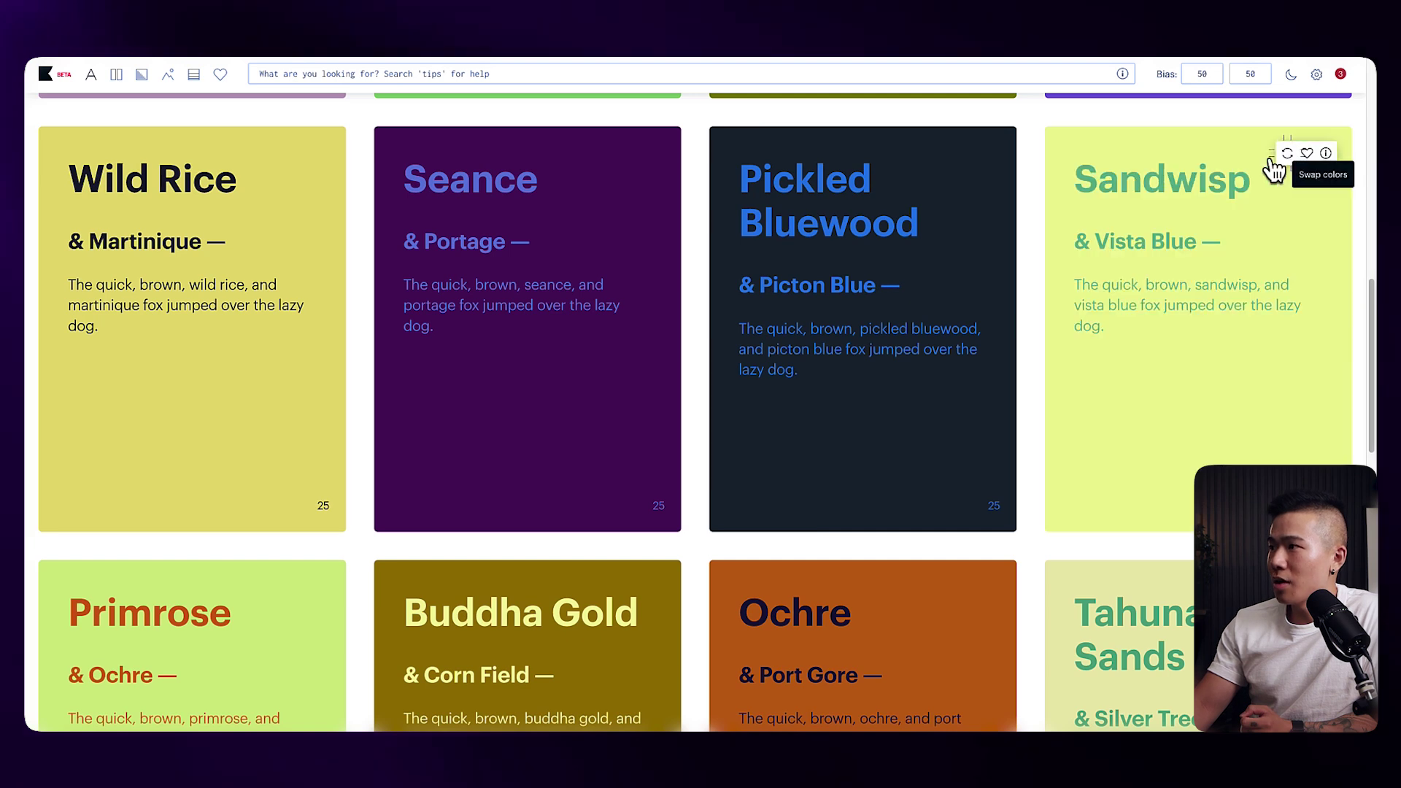
# Step: Swap the text and background colors on the Ochre & Port Gore and Buddha Gold & Corn Field cards
pyautogui.scroll(-5, 1025, 234)
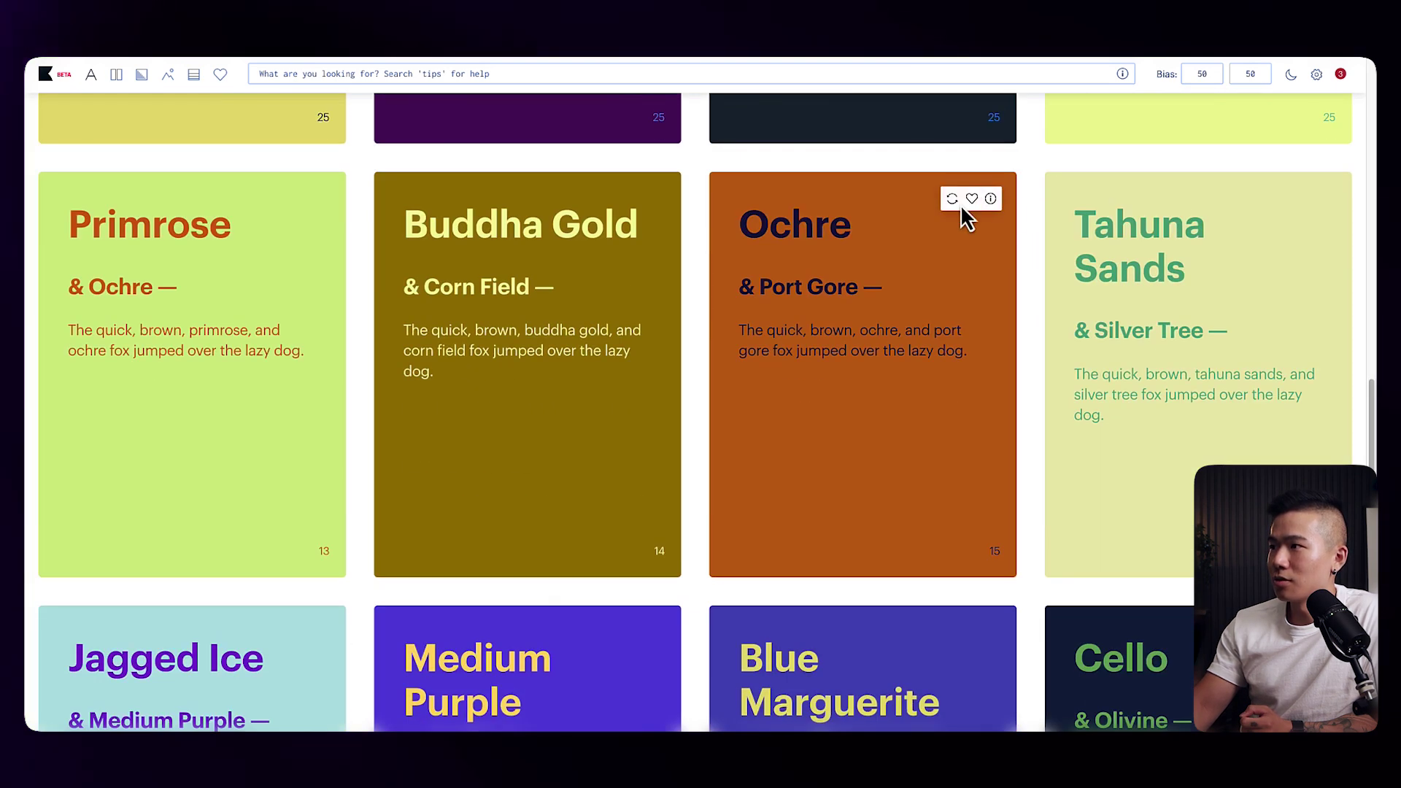
pyautogui.click(952, 200)
pyautogui.click(616, 200)
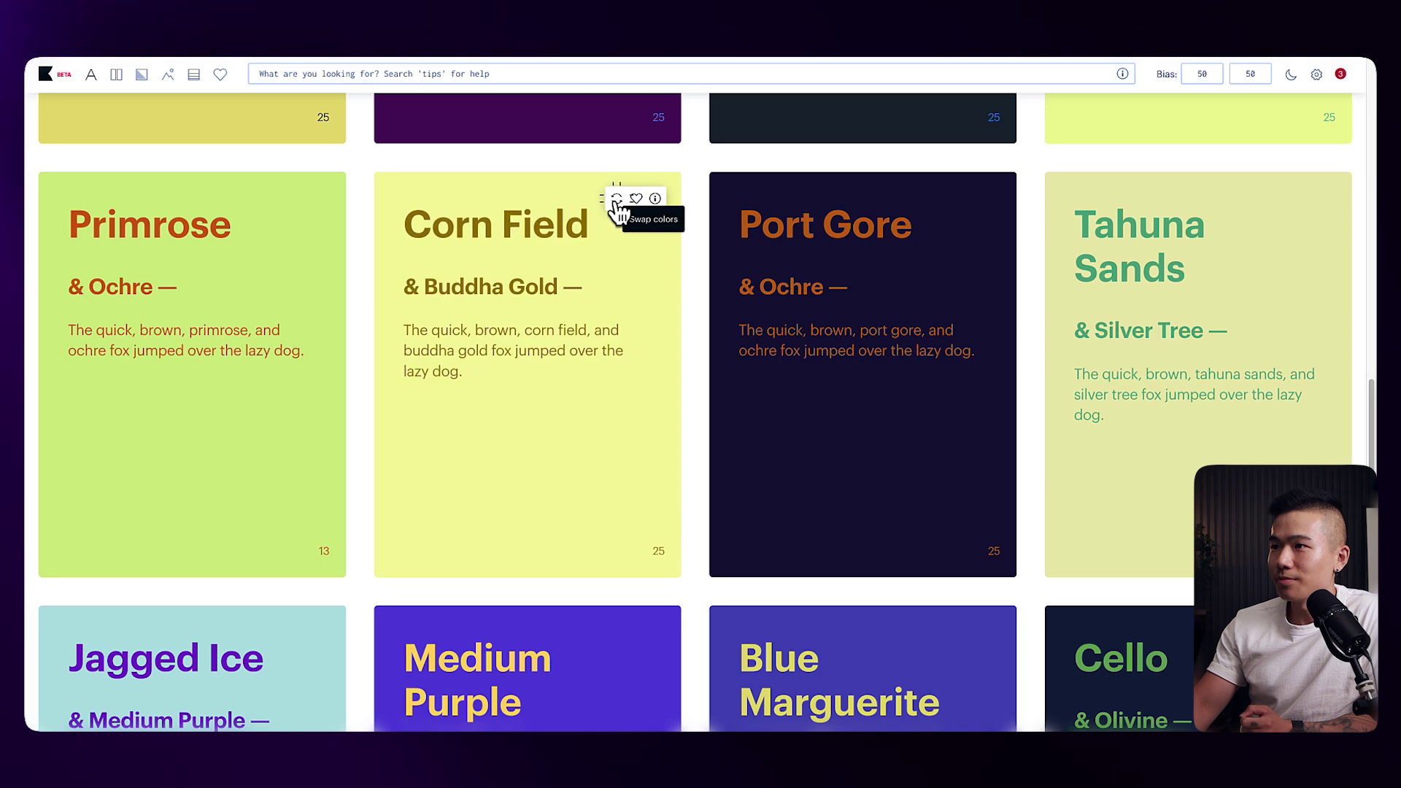
# Step: Look through more generated color pairings and view them as type samples, two-color swatches and gradients
pyautogui.scroll(10, 678, 234)
pyautogui.scroll(-8, 696, 239)
pyautogui.scroll(-15, 694, 232)
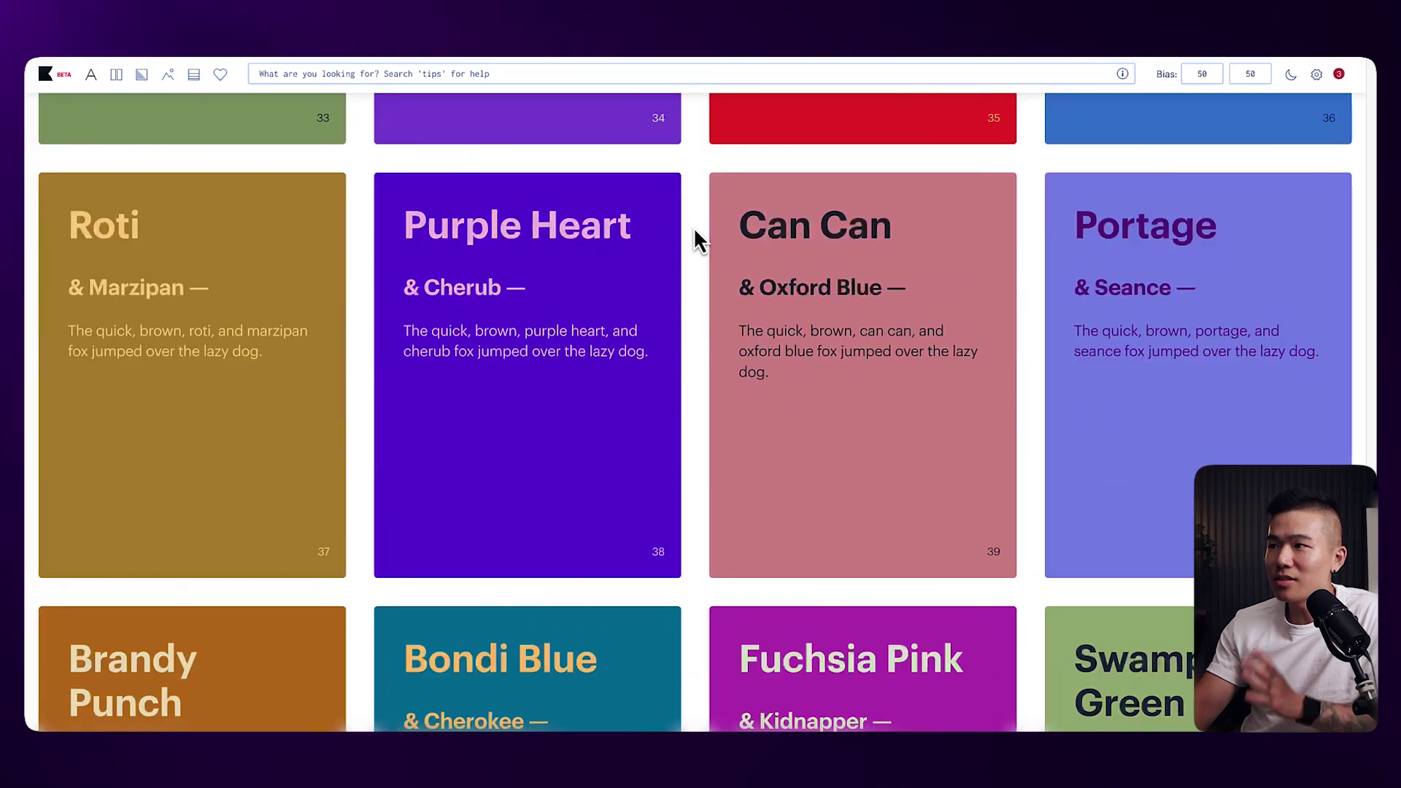
pyautogui.scroll(-10, 694, 232)
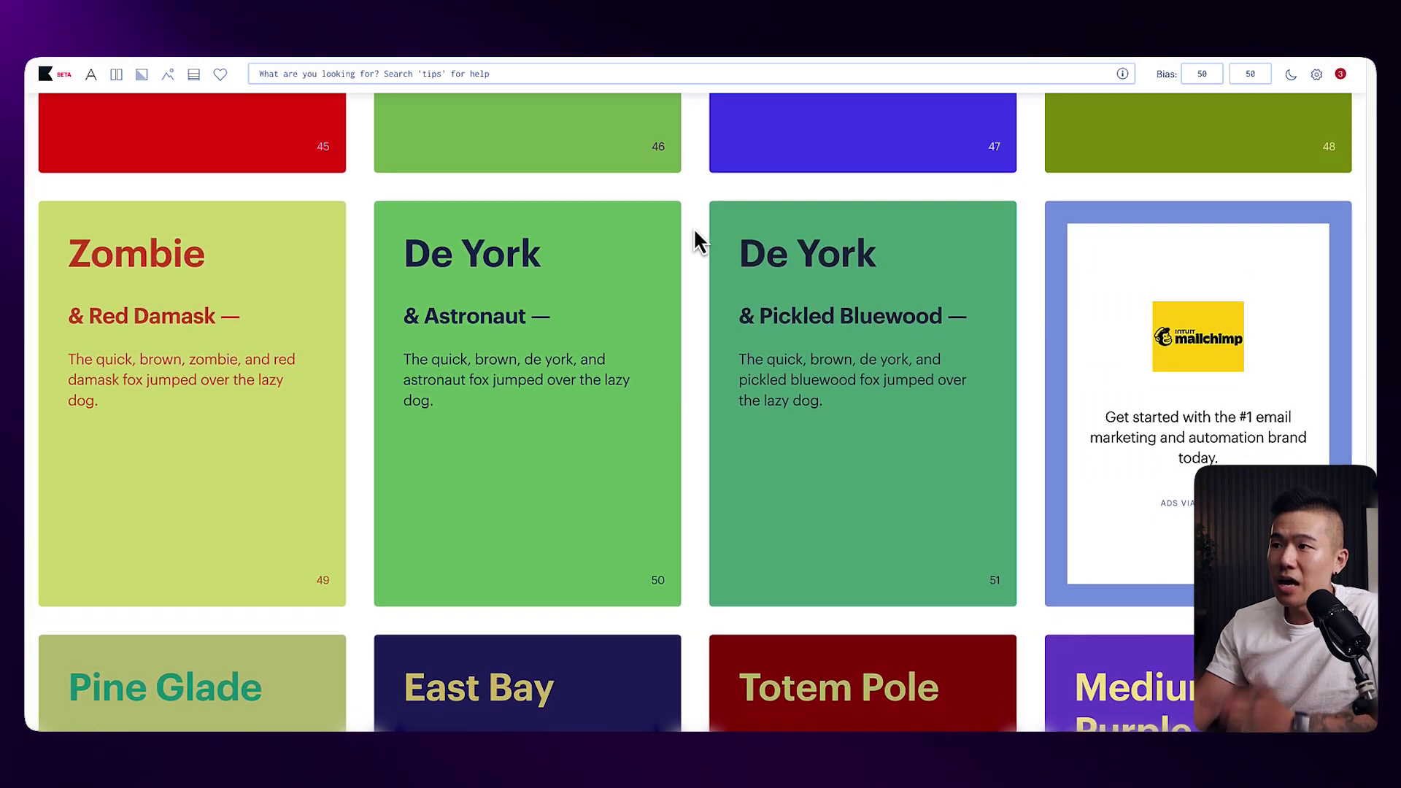
pyautogui.scroll(-10, 694, 232)
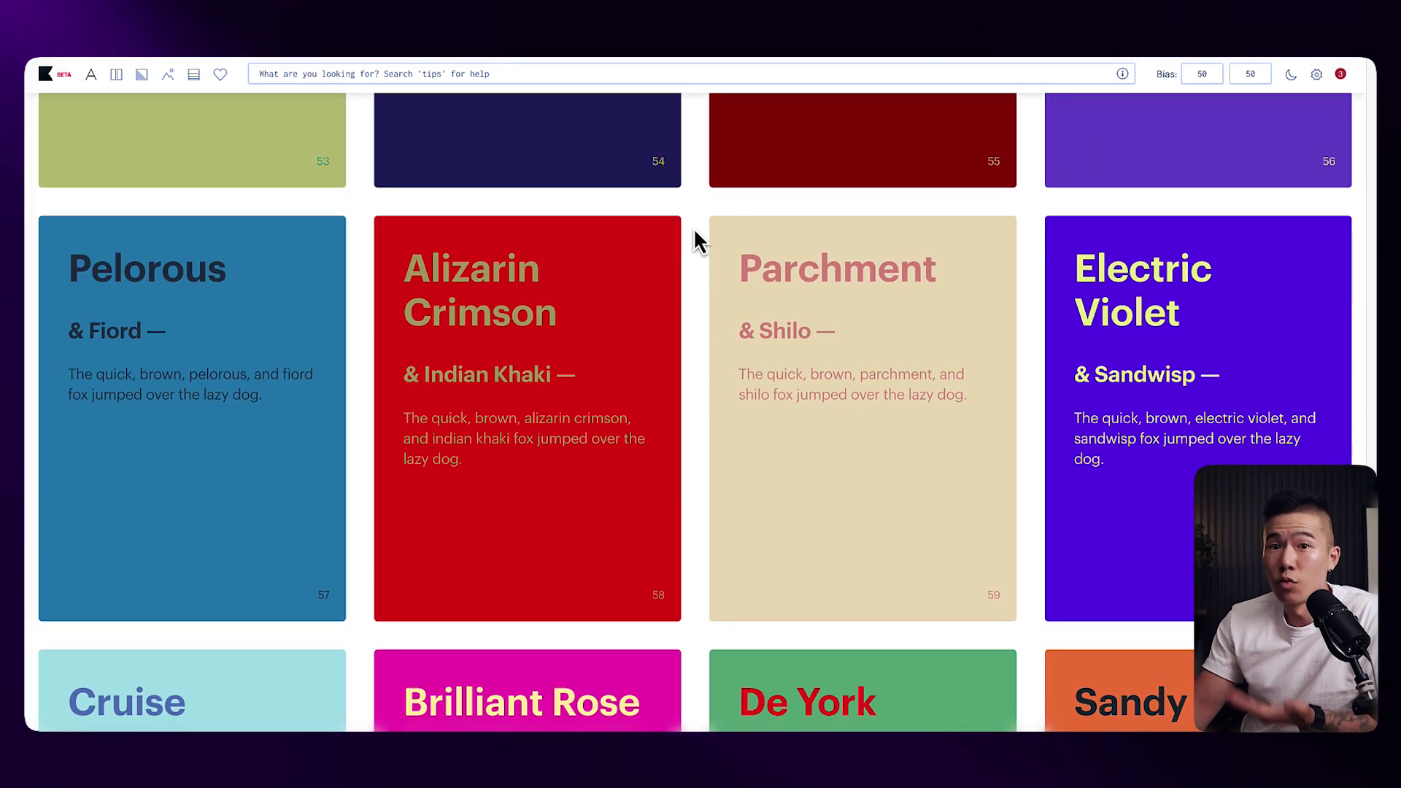
pyautogui.scroll(20, 693, 241)
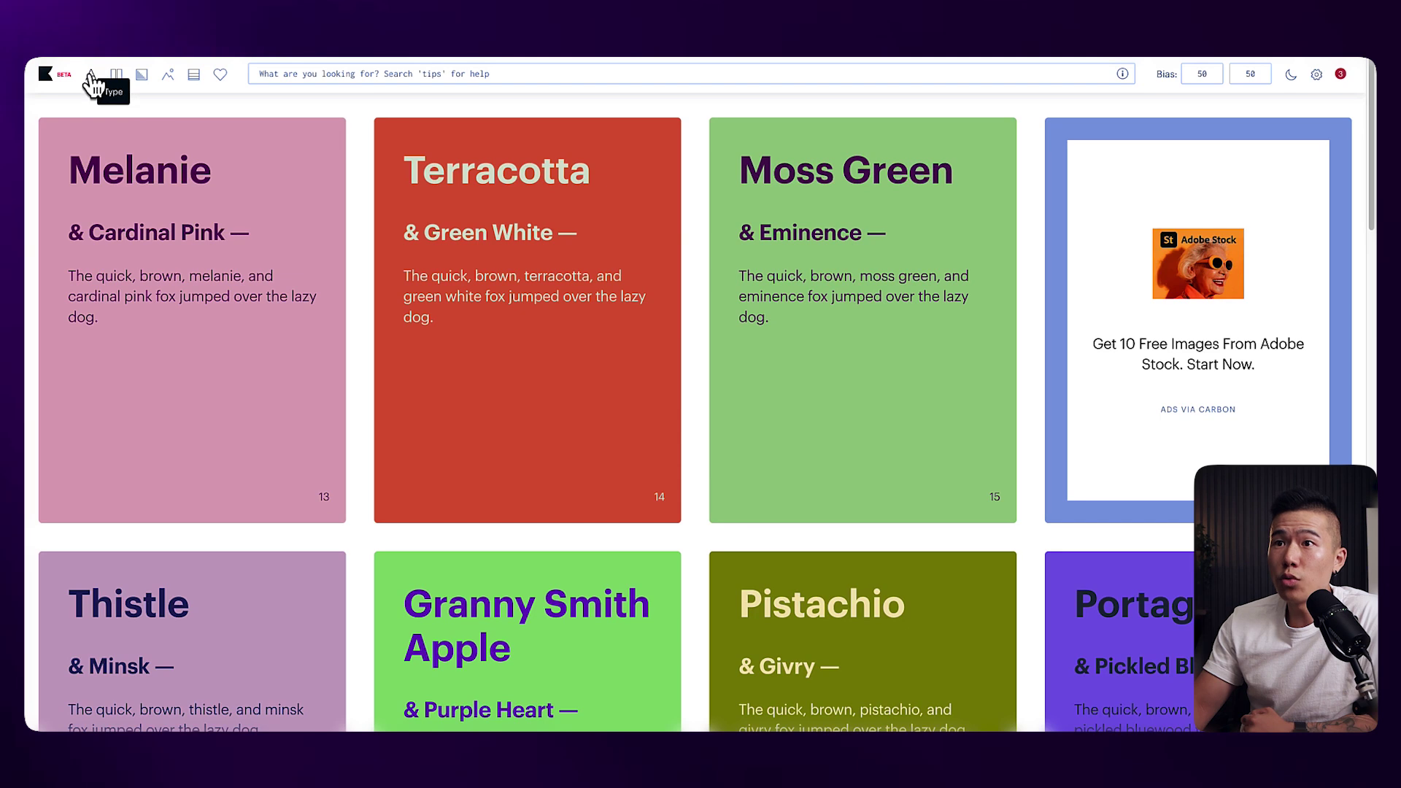
pyautogui.click(90, 76)
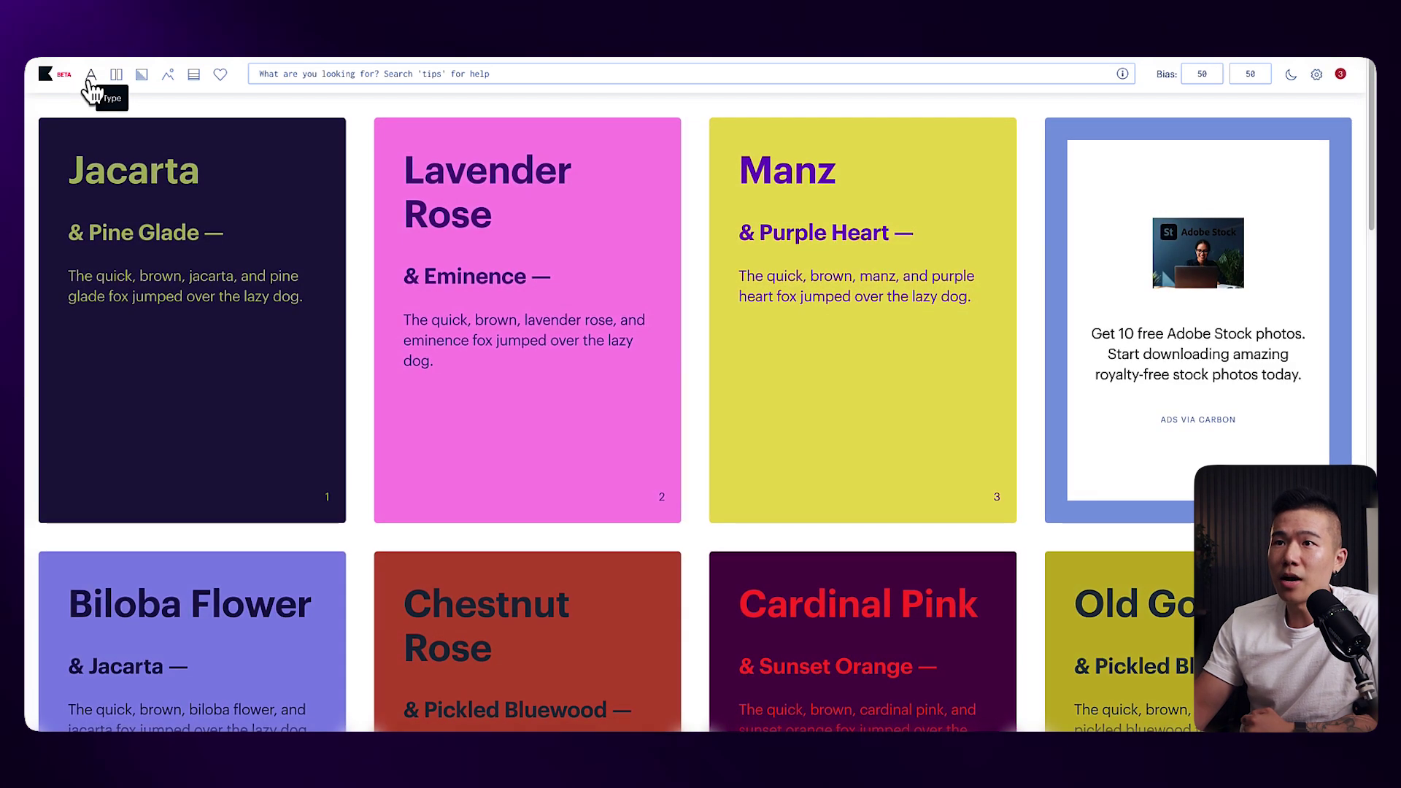
pyautogui.click(116, 76)
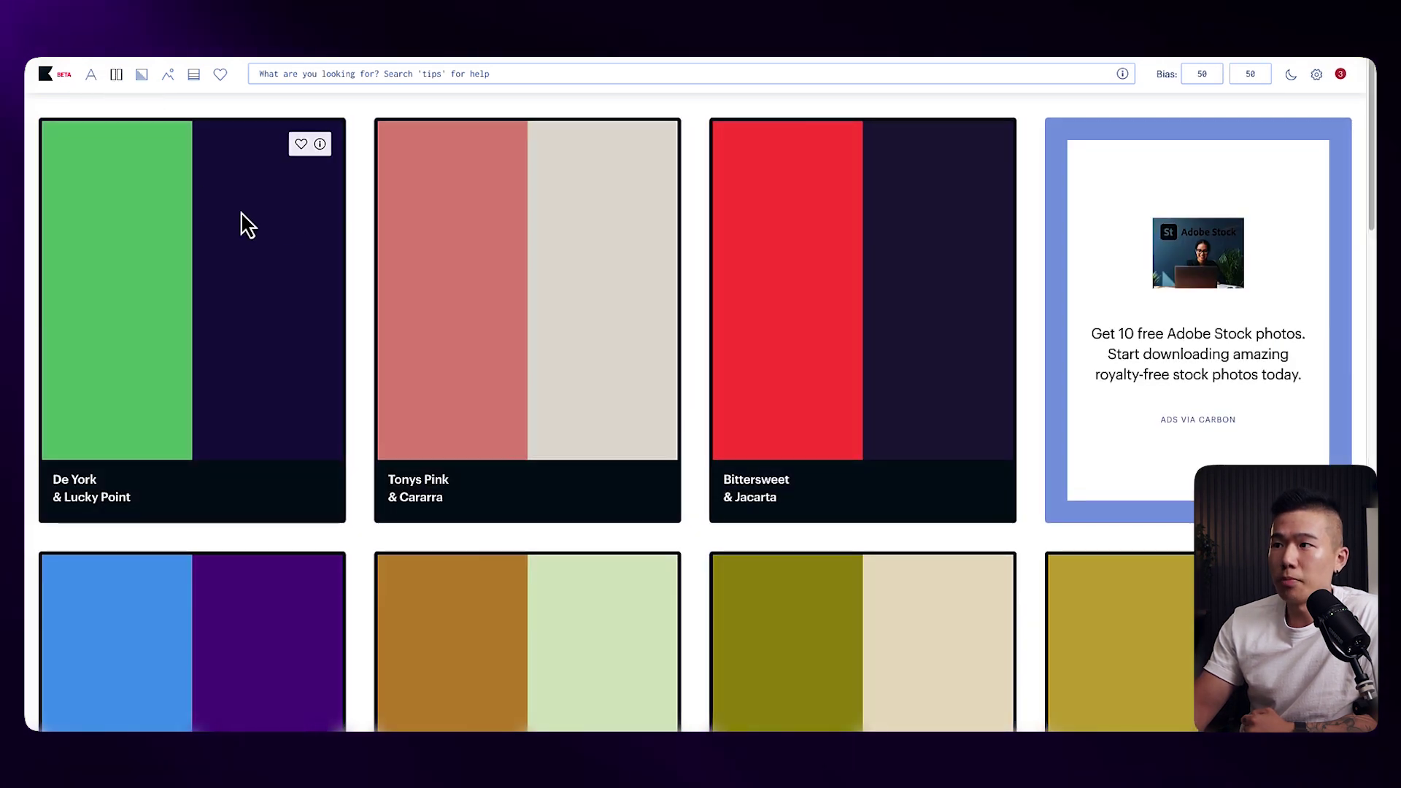
pyautogui.click(141, 75)
pyautogui.scroll(-5, 499, 230)
pyautogui.scroll(5, 503, 236)
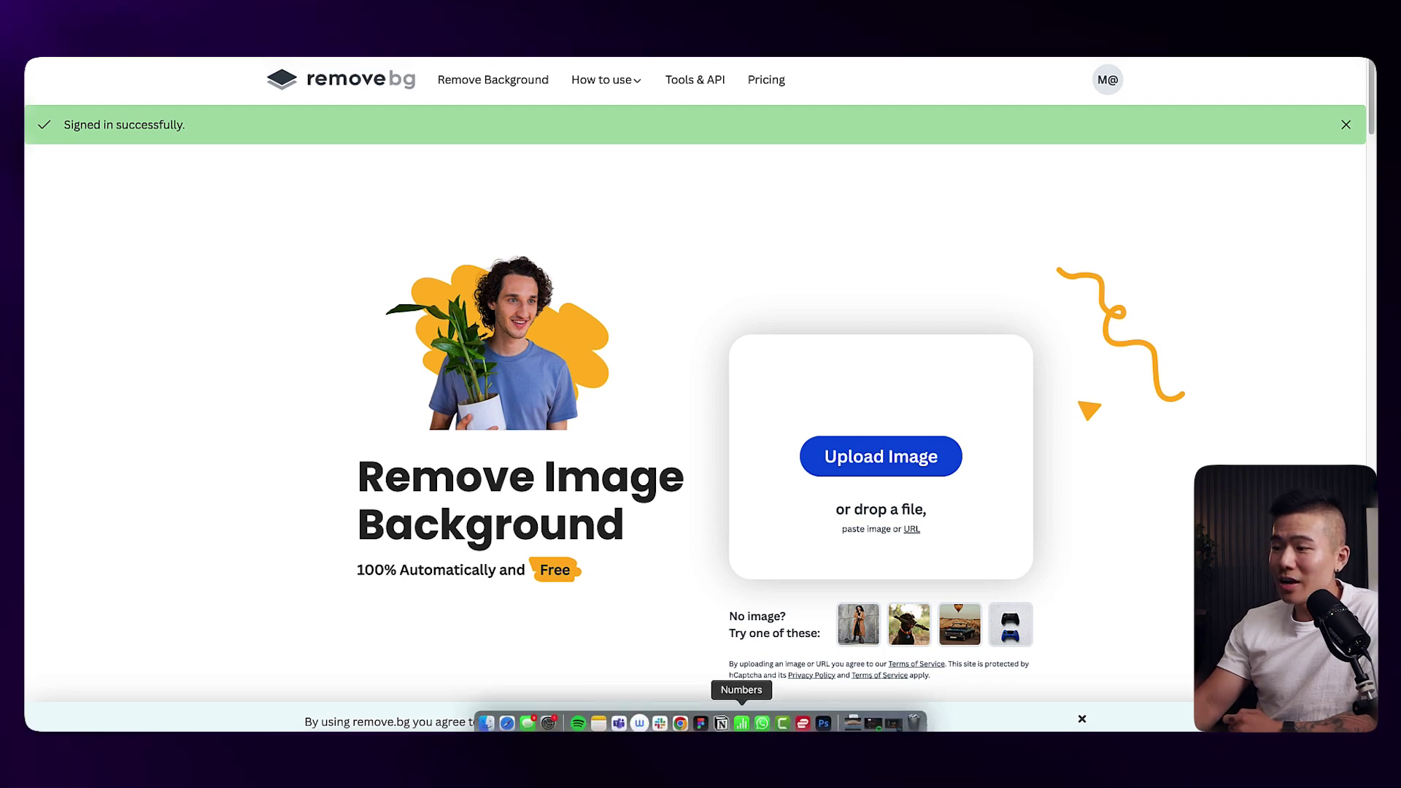
# Step: Switch to Photoshop, copy the portrait's automatically selected subject to a new layer and place the copy beside the original, toward the plant
pyautogui.click(827, 723)
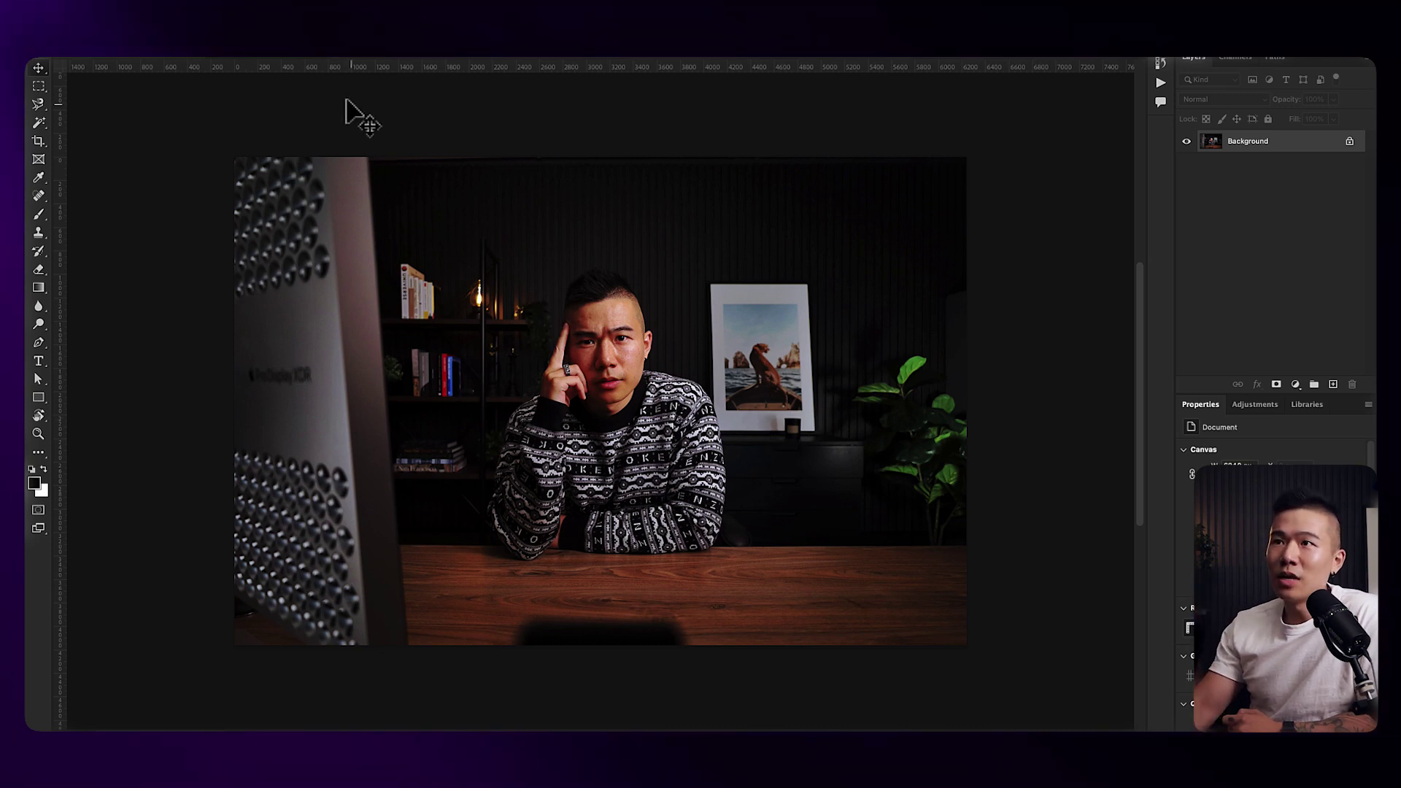
pyautogui.click(308, 3)
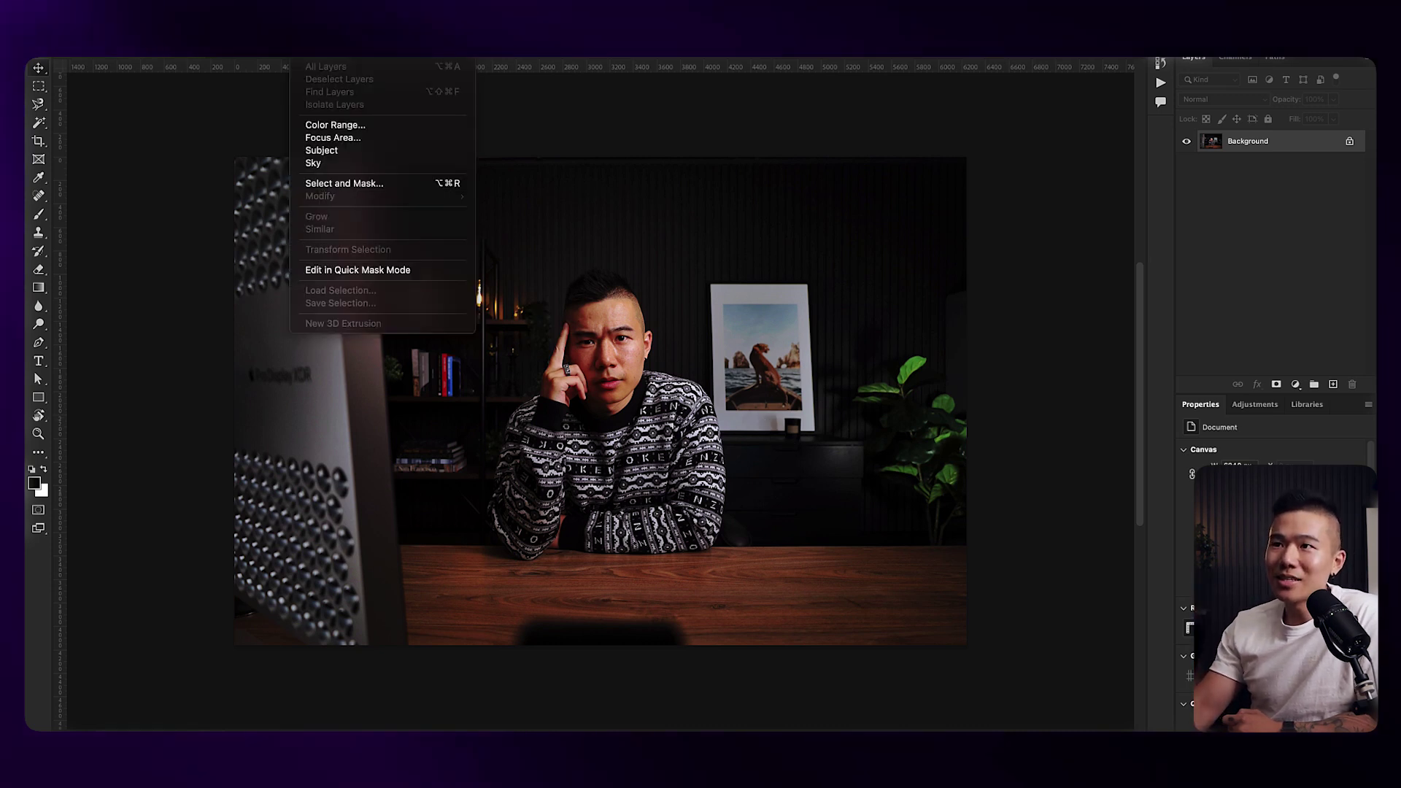
pyautogui.click(339, 151)
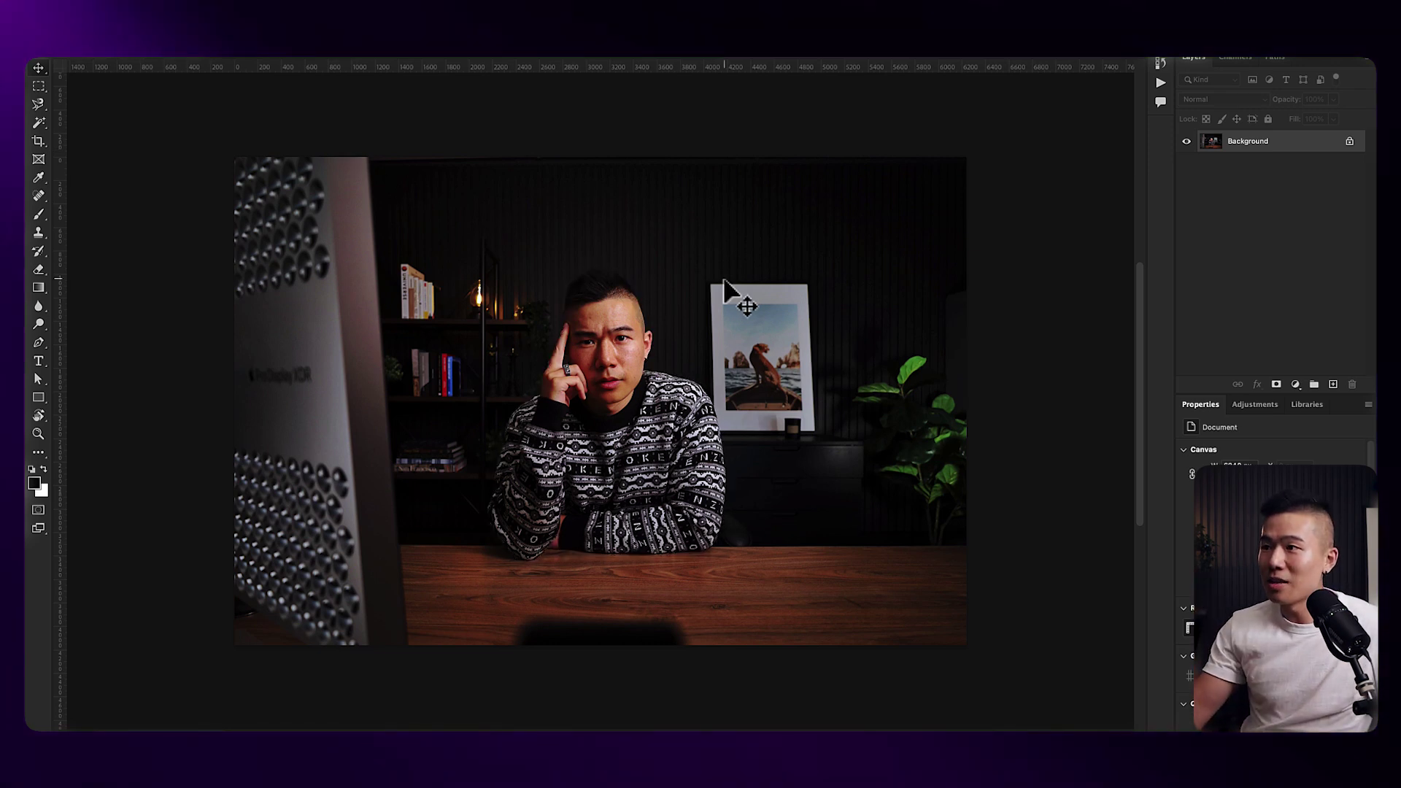
pyautogui.press('super+j')
pyautogui.moveTo(610, 381); pyautogui.dragTo(806, 398)
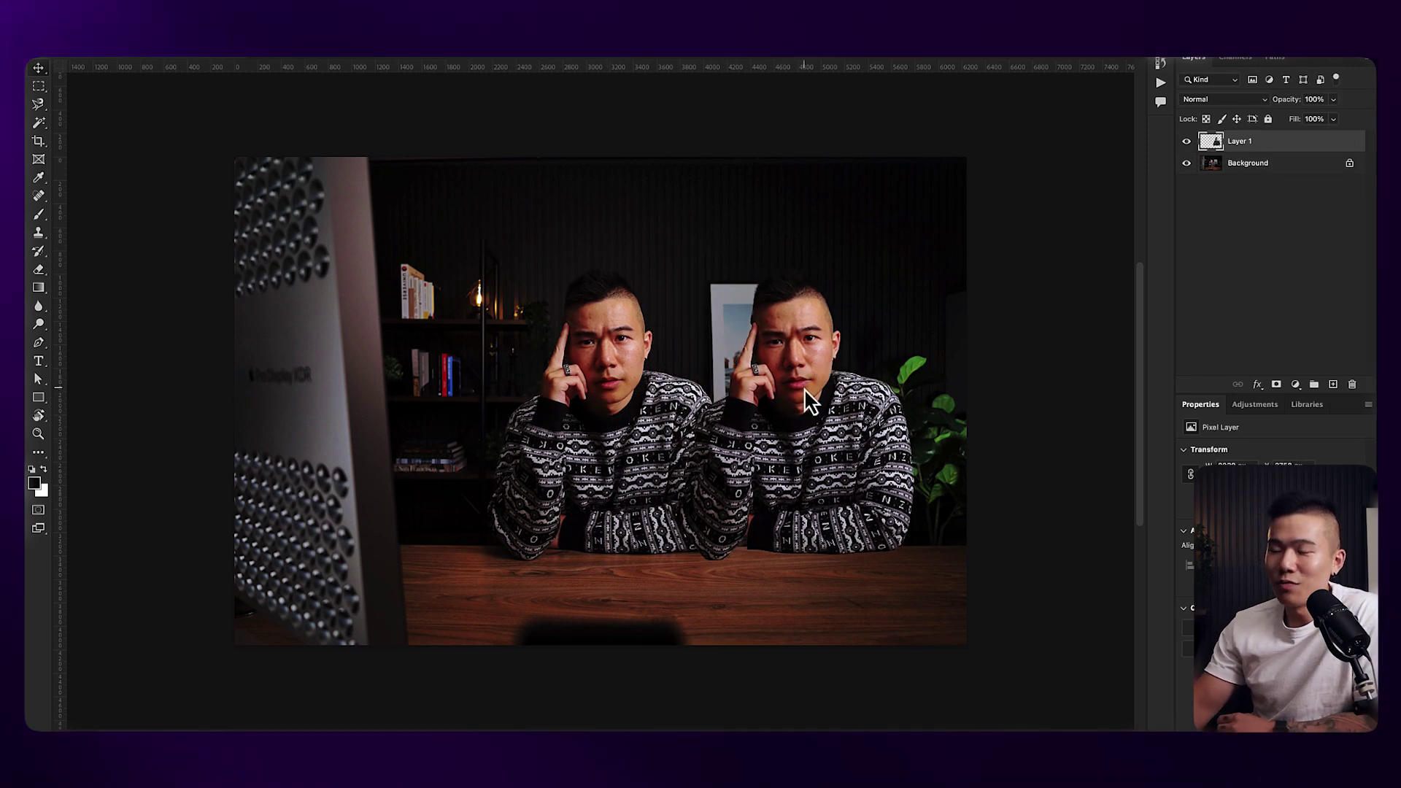